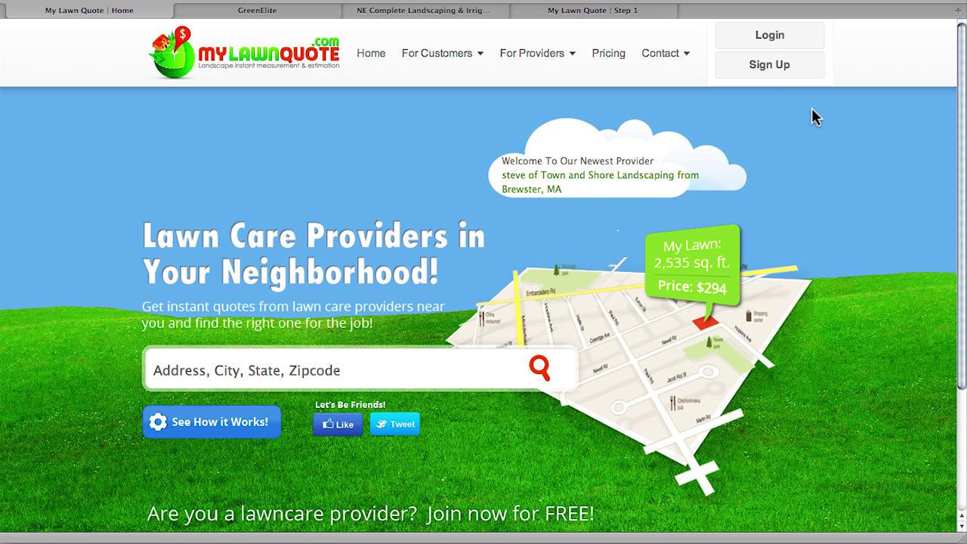
- Open the provider login and enter the demo account's email and password to log in
{"action": "left_click", "coordinate": [768, 44]}
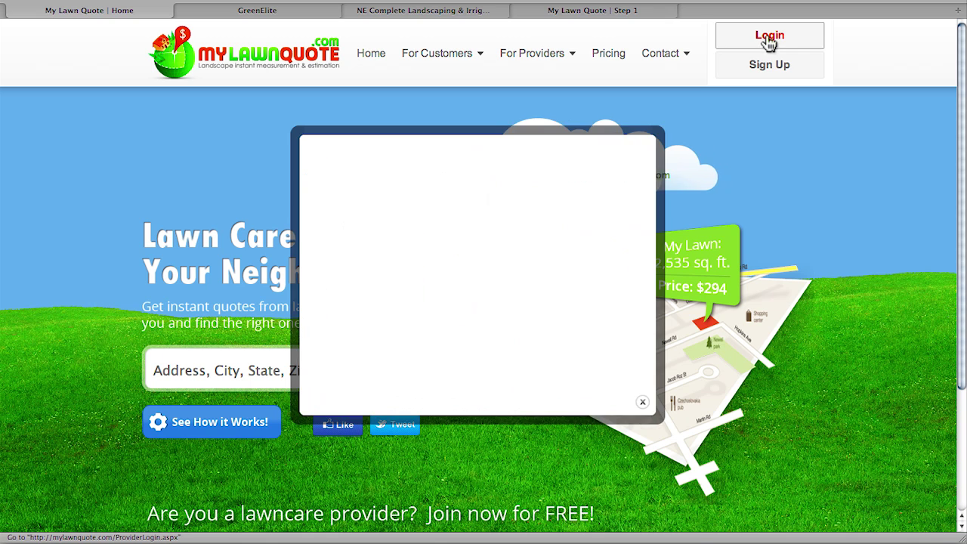
{"action": "left_click", "coordinate": [417, 220]}
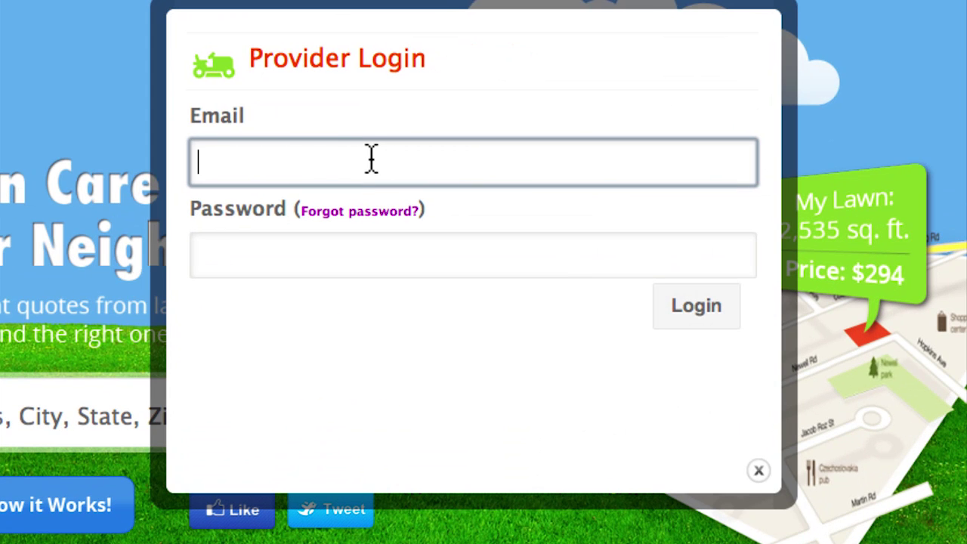
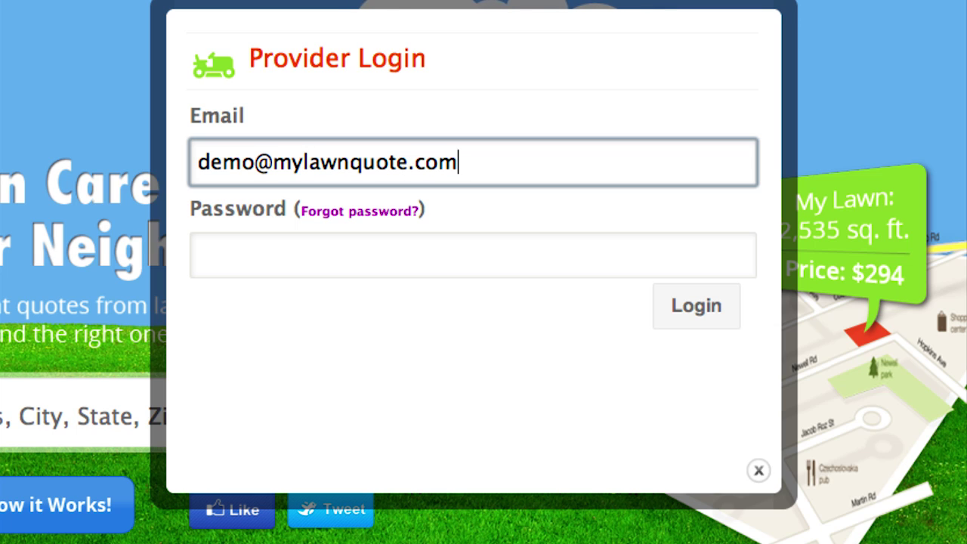
{"action": "key", "text": "Tab"}
{"action": "type", "text": "demodemo"}
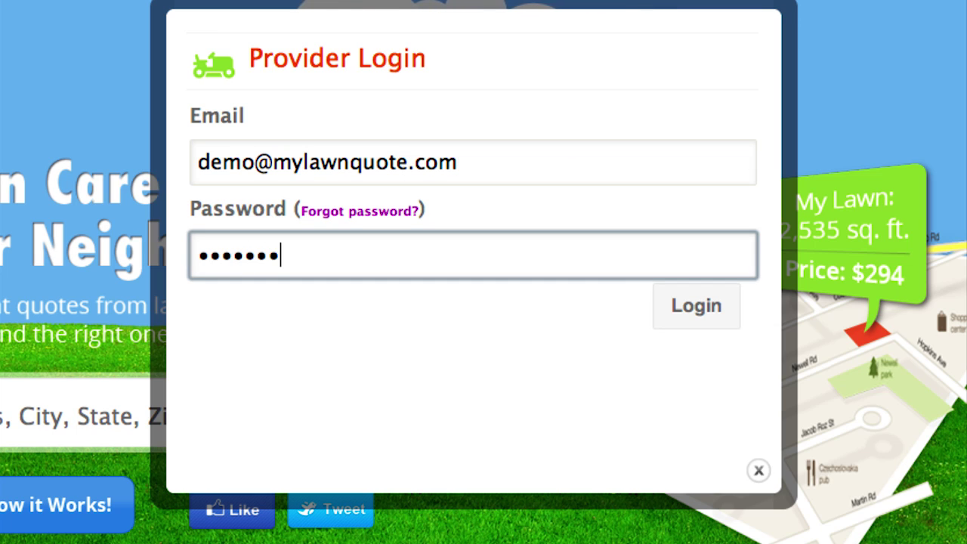
{"action": "left_click", "coordinate": [689, 325]}
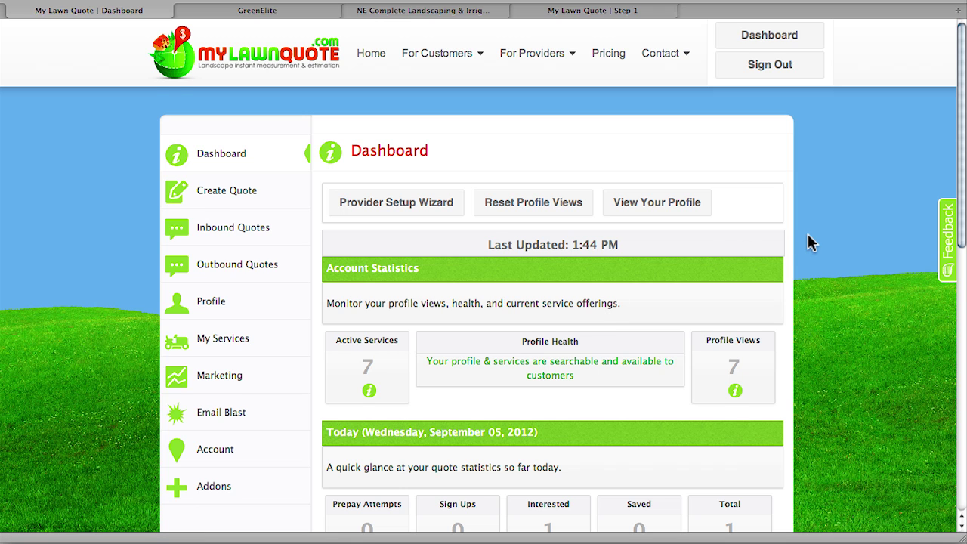
- Review the Dashboard: 7 active services, 7 profile views, today's 1 interested of 1 quote
{"action": "scroll", "coordinate": [808, 240], "scroll_direction": "down", "scroll_amount": 1}
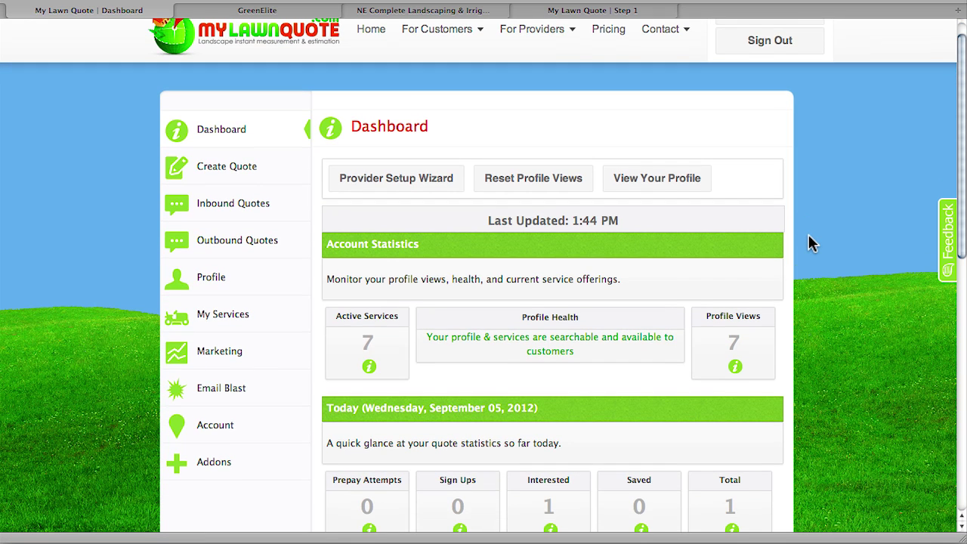
{"action": "scroll", "coordinate": [808, 237], "scroll_direction": "down", "scroll_amount": 2}
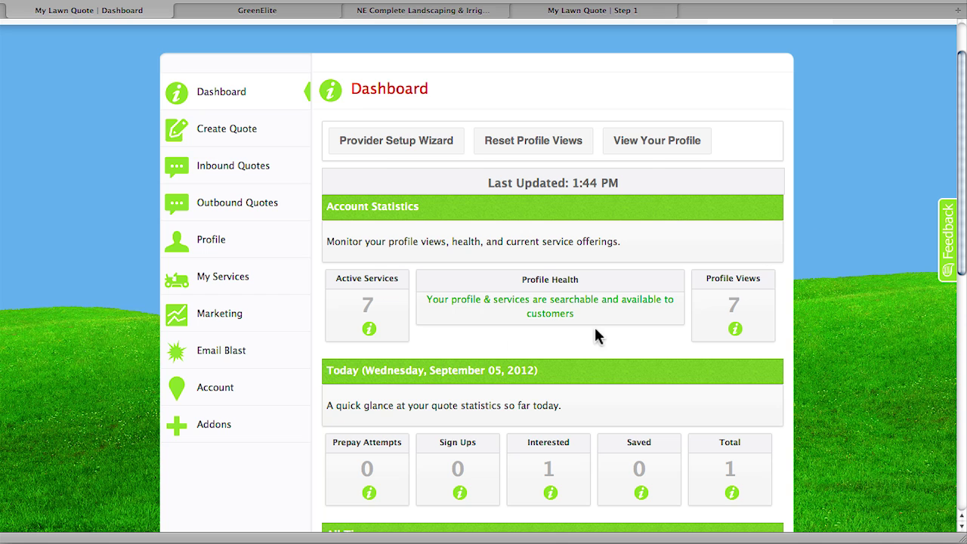
{"action": "mouse_move", "coordinate": [371, 330]}
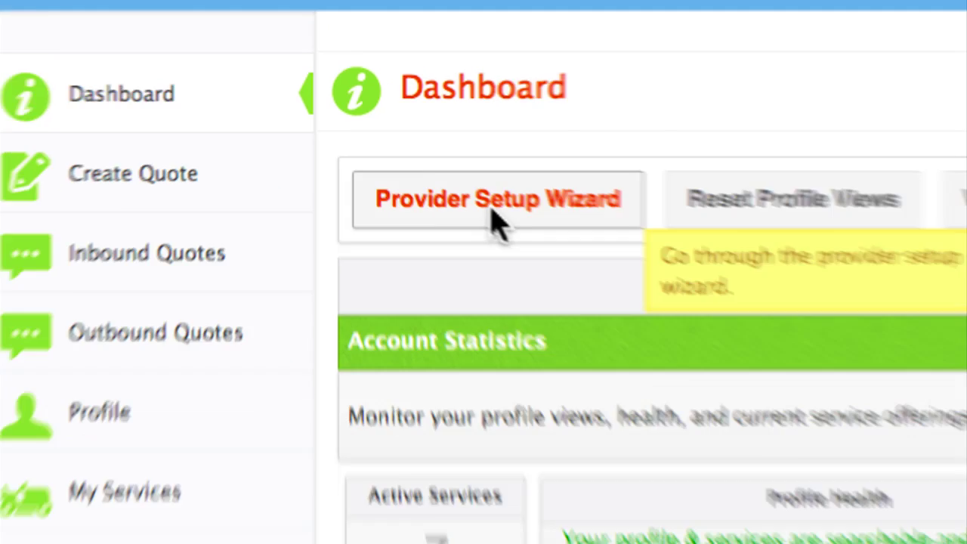
- Launch the Provider Setup Wizard, review the Green Elite business description, and continue to Step 2
{"action": "left_click", "coordinate": [495, 219]}
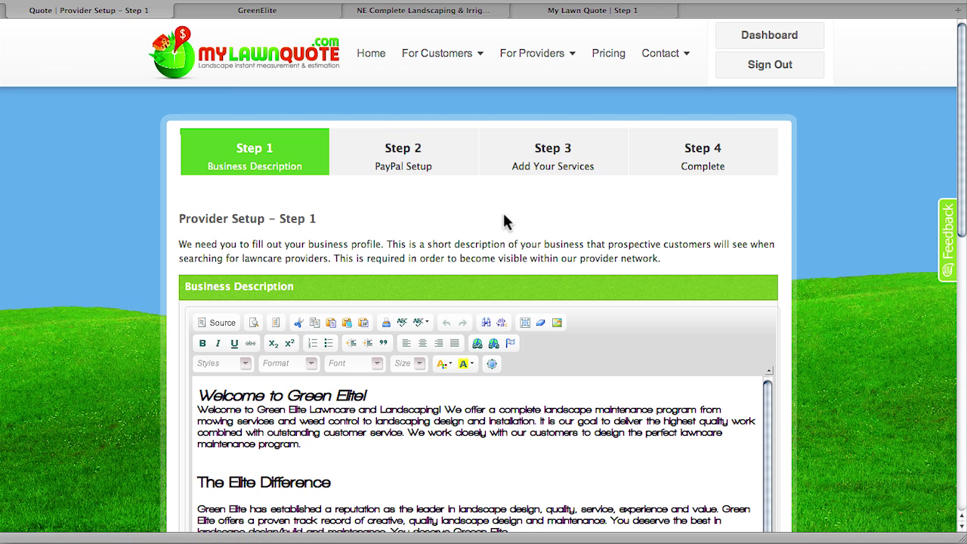
{"action": "scroll", "coordinate": [862, 237], "scroll_direction": "down", "scroll_amount": 2}
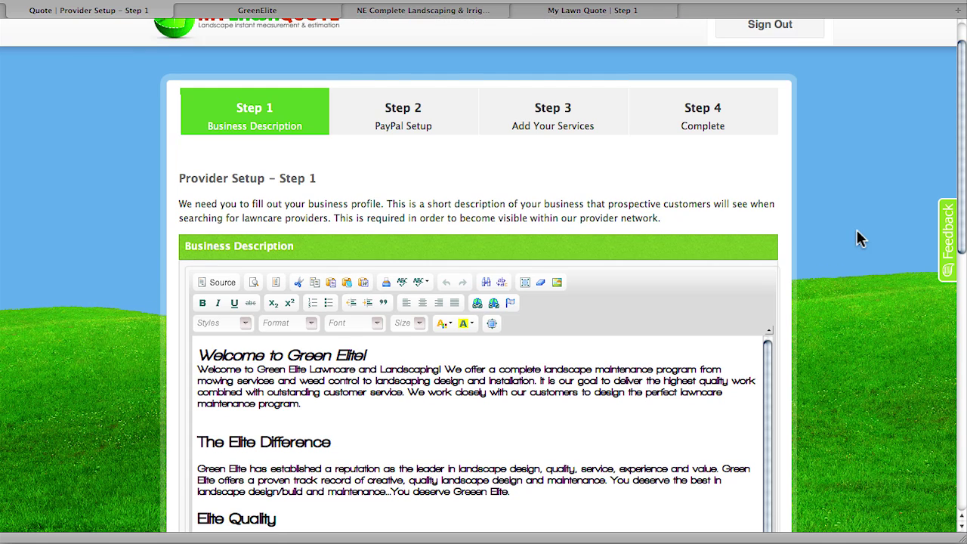
{"action": "scroll", "coordinate": [861, 239], "scroll_direction": "down", "scroll_amount": 1}
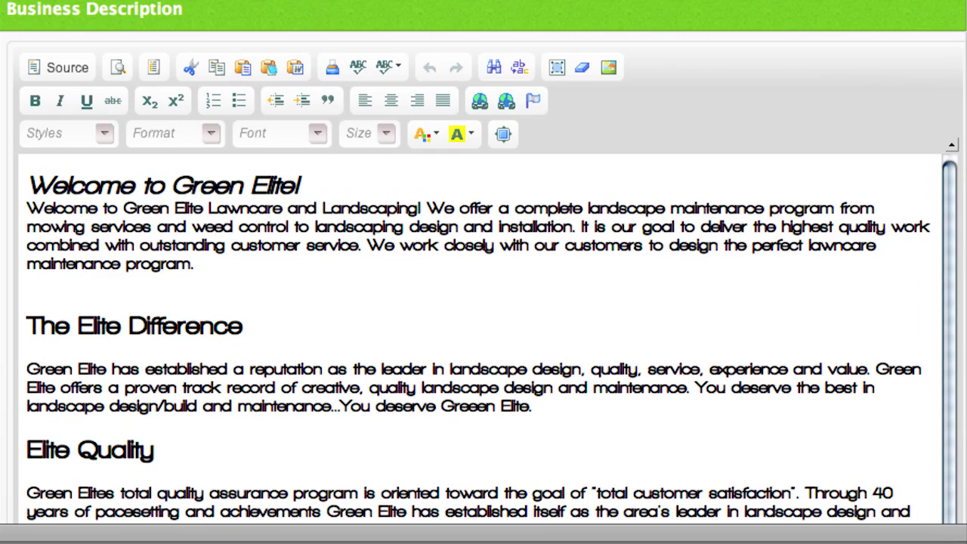
{"action": "scroll", "coordinate": [484, 340], "scroll_direction": "down", "scroll_amount": 3}
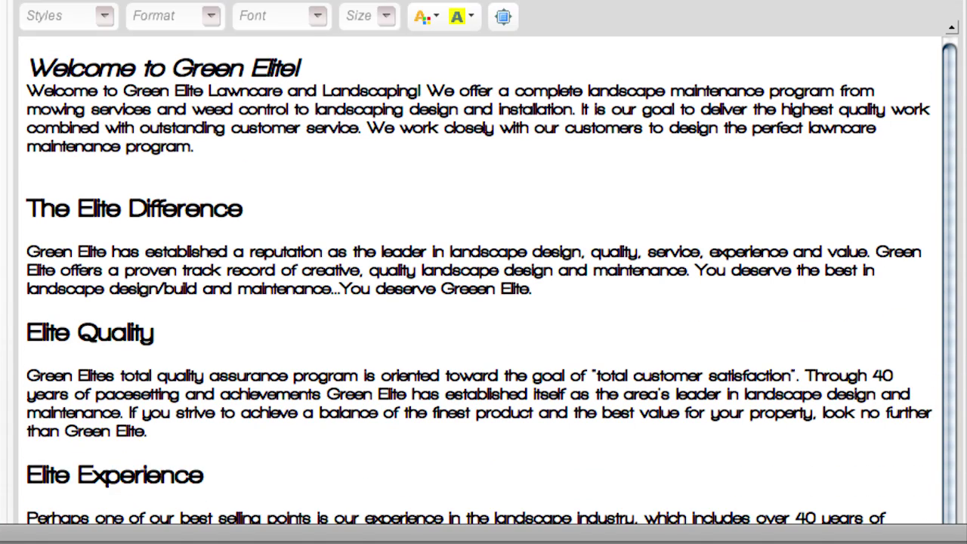
{"action": "scroll", "coordinate": [484, 264], "scroll_direction": "down", "scroll_amount": 3}
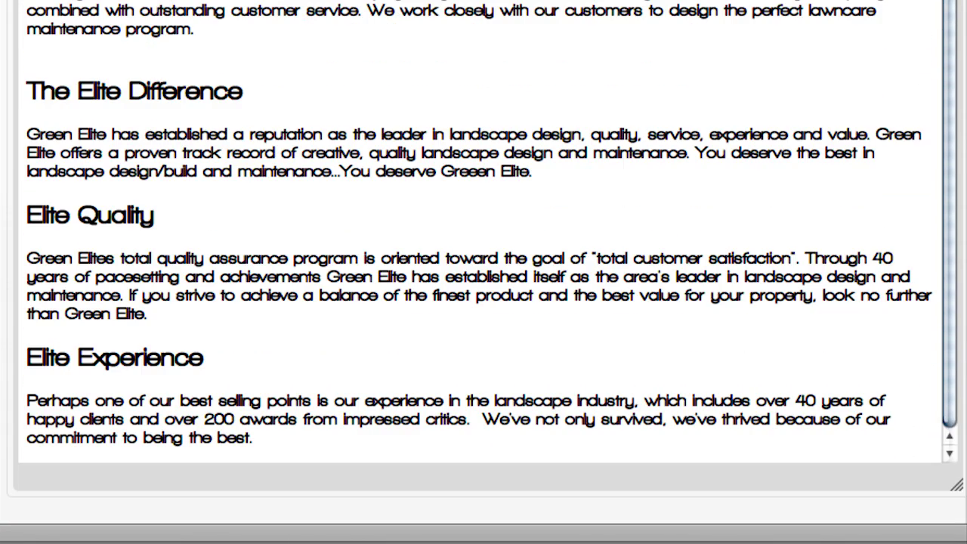
{"action": "scroll", "coordinate": [484, 264], "scroll_direction": "down", "scroll_amount": 5}
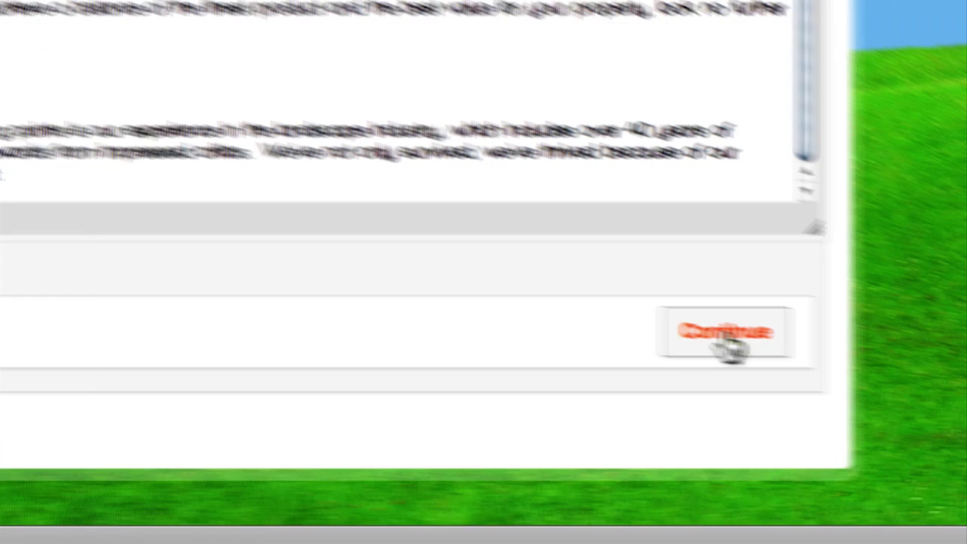
{"action": "left_click", "coordinate": [883, 361]}
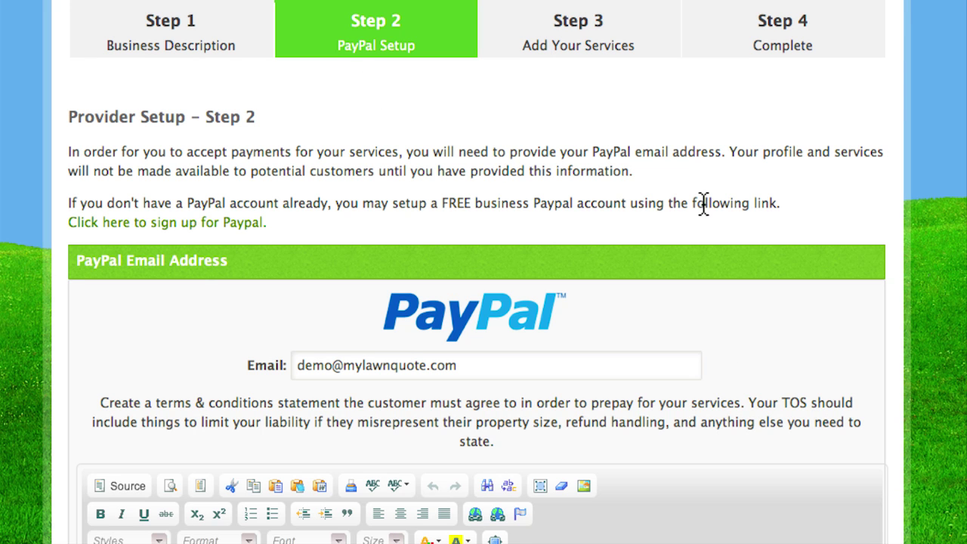
- Review the prefilled PayPal email and Terms & Conditions text, then continue to Step 3
{"action": "scroll", "coordinate": [483, 302], "scroll_direction": "down", "scroll_amount": 3}
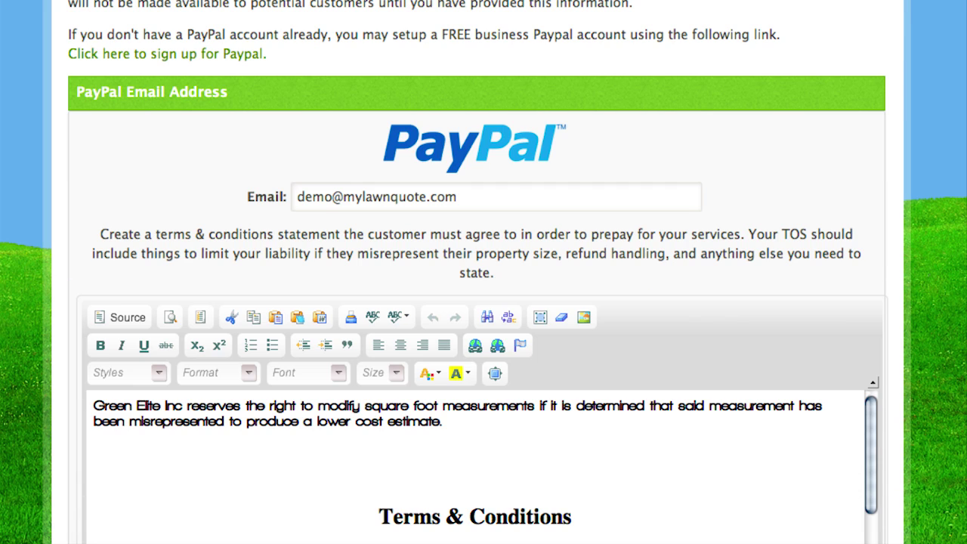
{"action": "scroll", "coordinate": [483, 303], "scroll_direction": "down", "scroll_amount": 3}
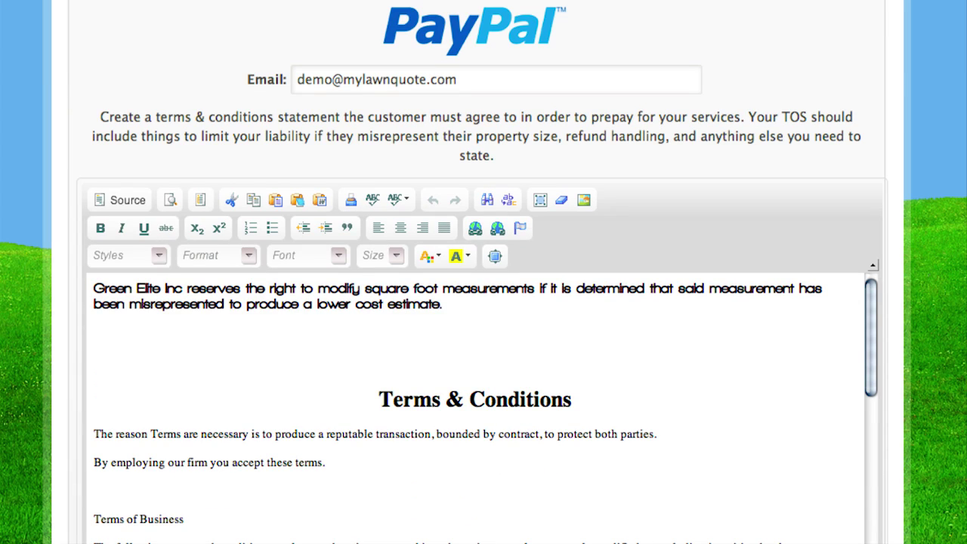
{"action": "scroll", "coordinate": [484, 302], "scroll_direction": "down", "scroll_amount": 2}
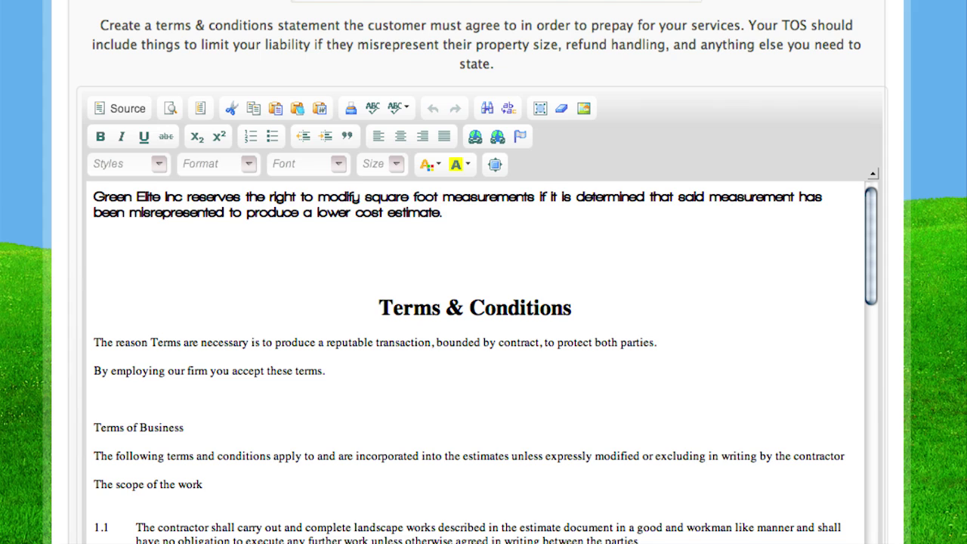
{"action": "scroll", "coordinate": [484, 302], "scroll_direction": "down", "scroll_amount": 1}
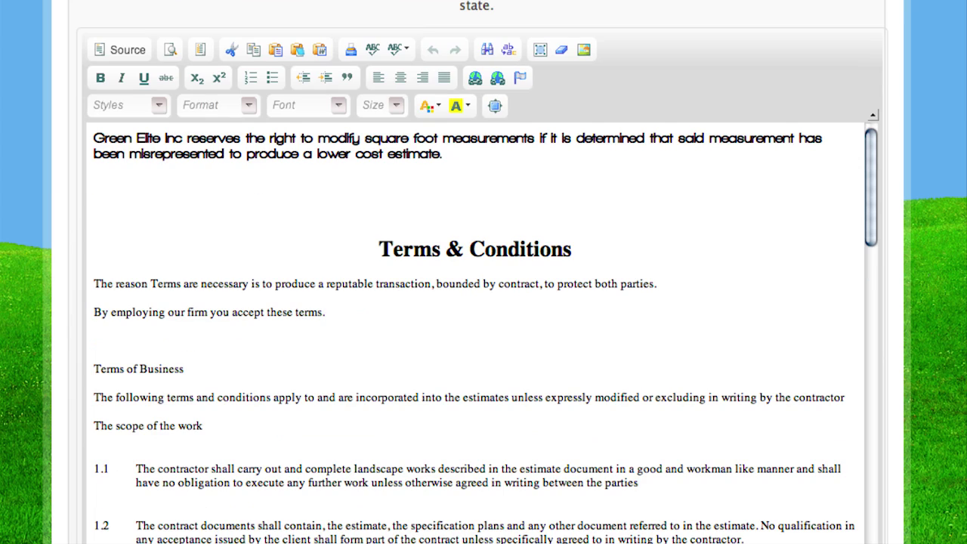
{"action": "scroll", "coordinate": [484, 303], "scroll_direction": "down", "scroll_amount": 4}
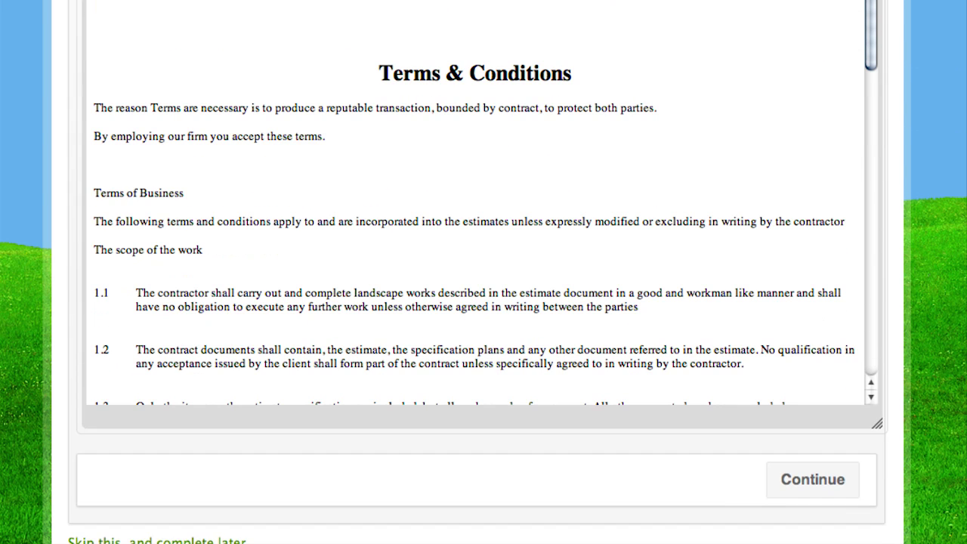
{"action": "scroll", "coordinate": [478, 291], "scroll_direction": "down", "scroll_amount": 1}
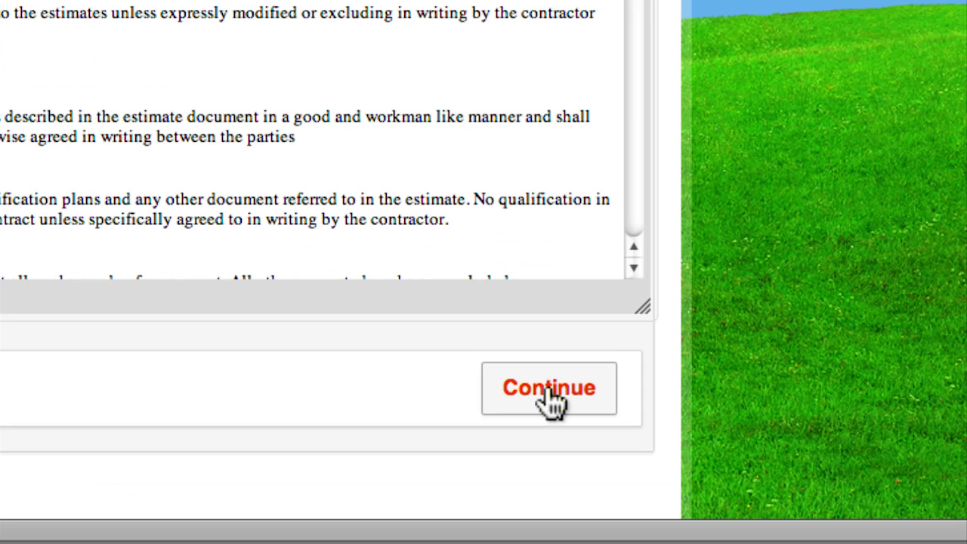
{"action": "left_click", "coordinate": [812, 455]}
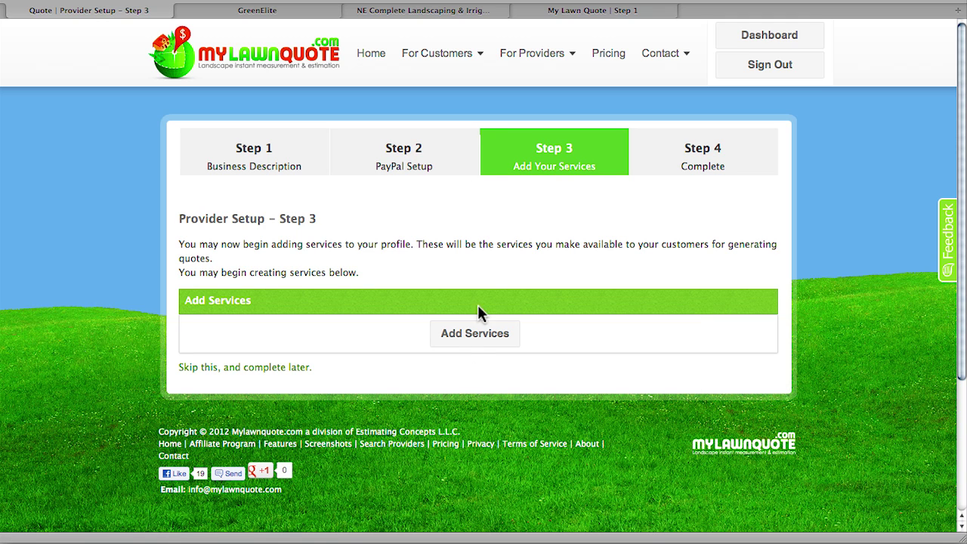
- Choose Add Services on Step 3 to reach the My Services list
{"action": "left_click", "coordinate": [470, 340]}
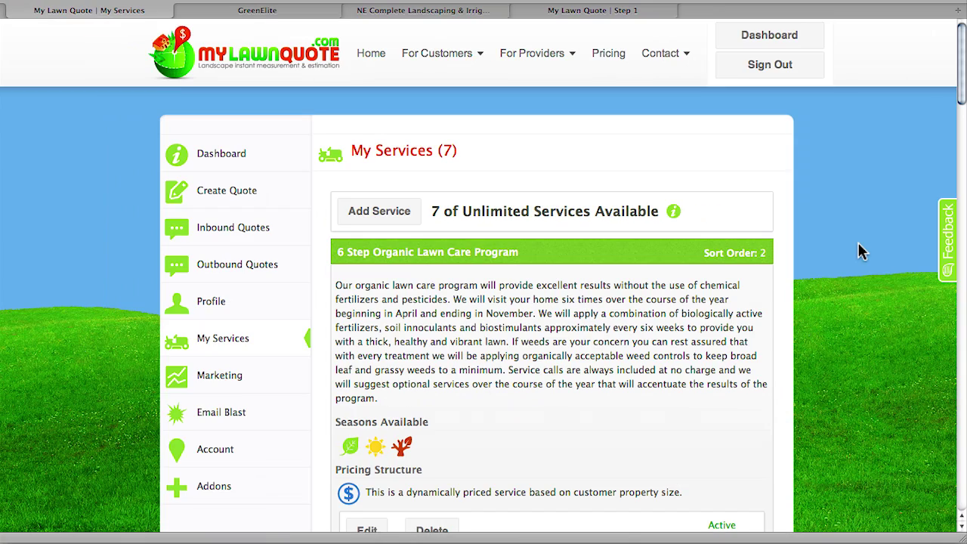
- Look through the 7 existing services and start a new service with Add Service
{"action": "scroll", "coordinate": [858, 242], "scroll_direction": "down", "scroll_amount": 1}
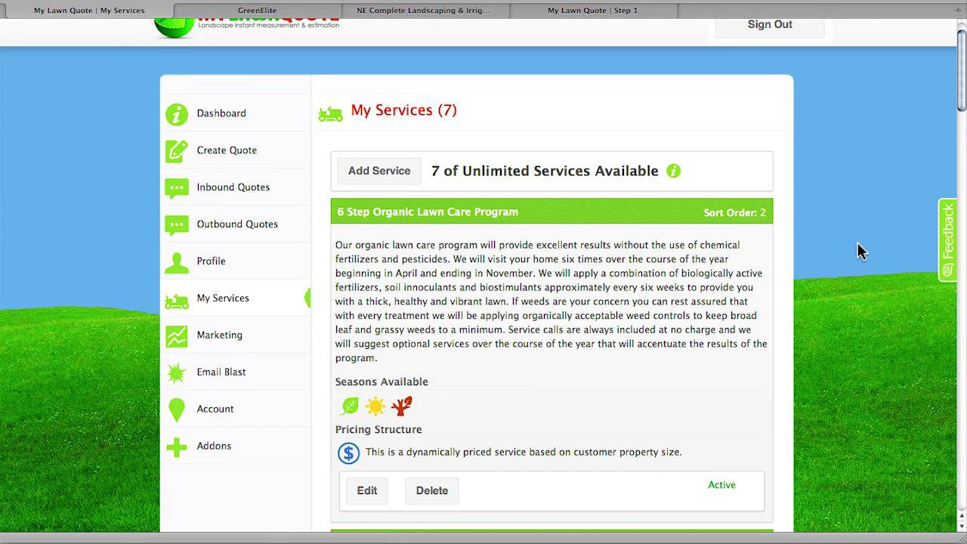
{"action": "scroll", "coordinate": [858, 246], "scroll_direction": "down", "scroll_amount": 9}
{"action": "scroll", "coordinate": [863, 252], "scroll_direction": "down", "scroll_amount": 10}
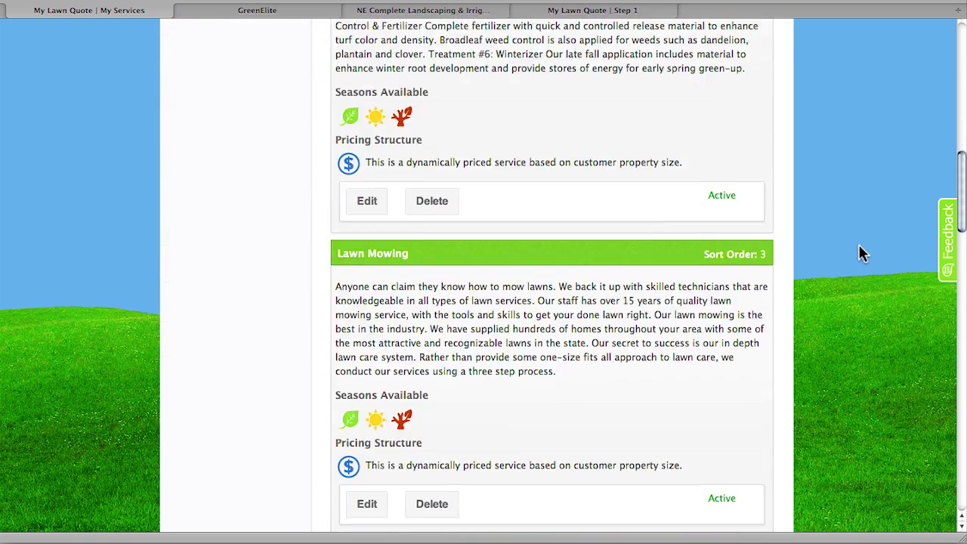
{"action": "scroll", "coordinate": [862, 253], "scroll_direction": "down", "scroll_amount": 4}
{"action": "scroll", "coordinate": [863, 252], "scroll_direction": "down", "scroll_amount": 5}
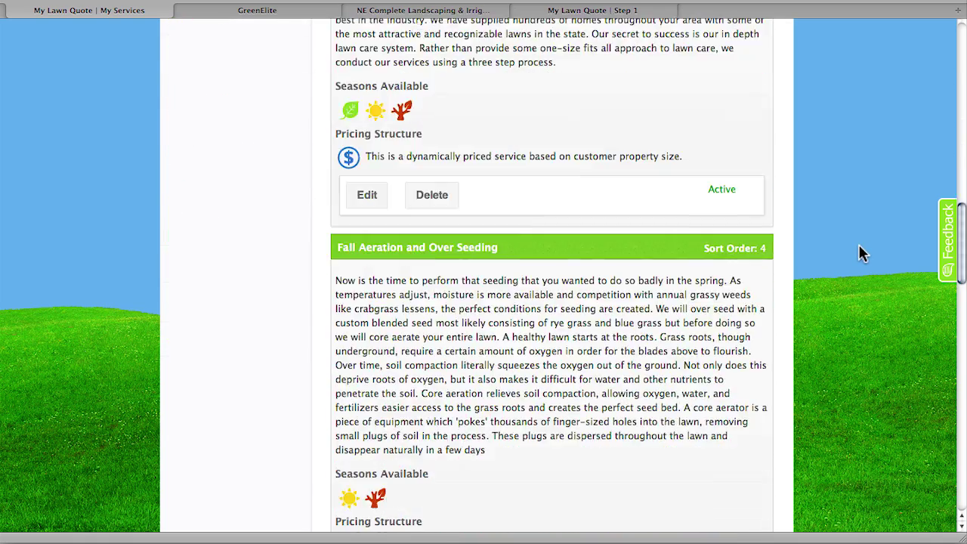
{"action": "scroll", "coordinate": [862, 253], "scroll_direction": "down", "scroll_amount": 6}
{"action": "scroll", "coordinate": [863, 253], "scroll_direction": "down", "scroll_amount": 5}
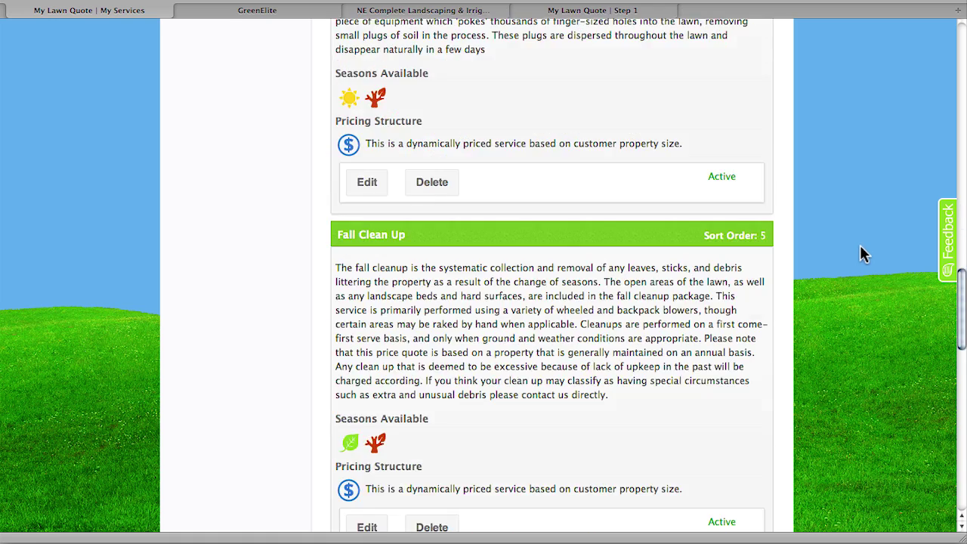
{"action": "scroll", "coordinate": [862, 254], "scroll_direction": "down", "scroll_amount": 12}
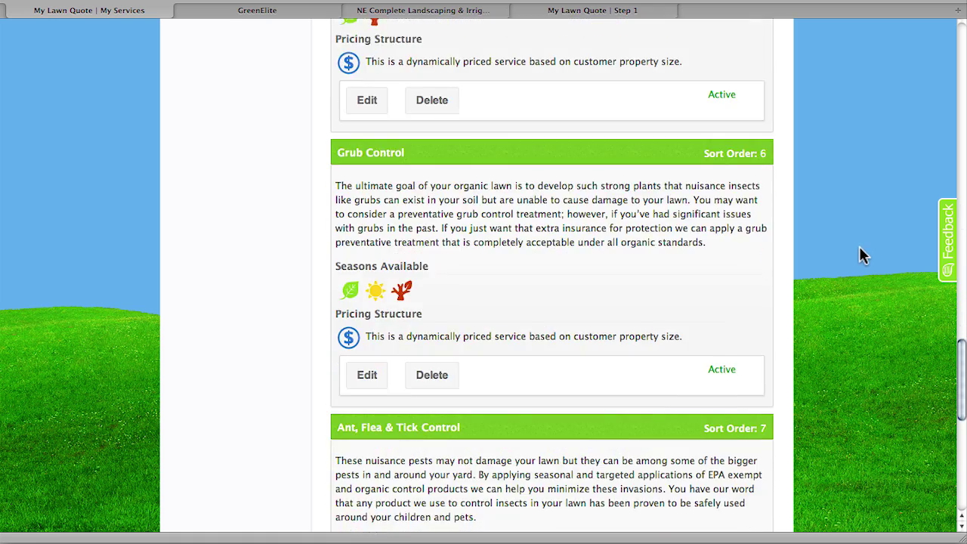
{"action": "scroll", "coordinate": [854, 249], "scroll_direction": "up", "scroll_amount": 20}
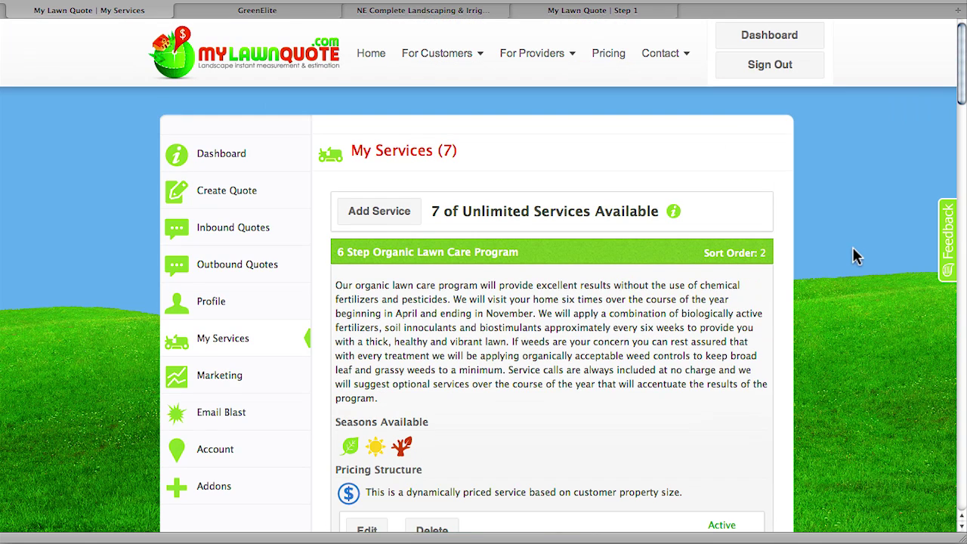
{"action": "left_click", "coordinate": [382, 214]}
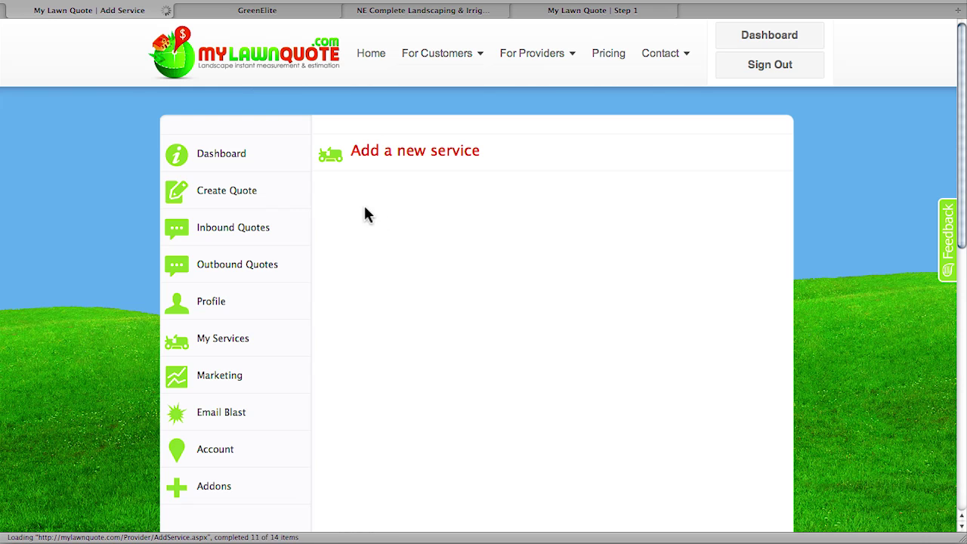
- Name the new service 'Lime' with the description 'Lime Service'
{"action": "left_click", "coordinate": [365, 281]}
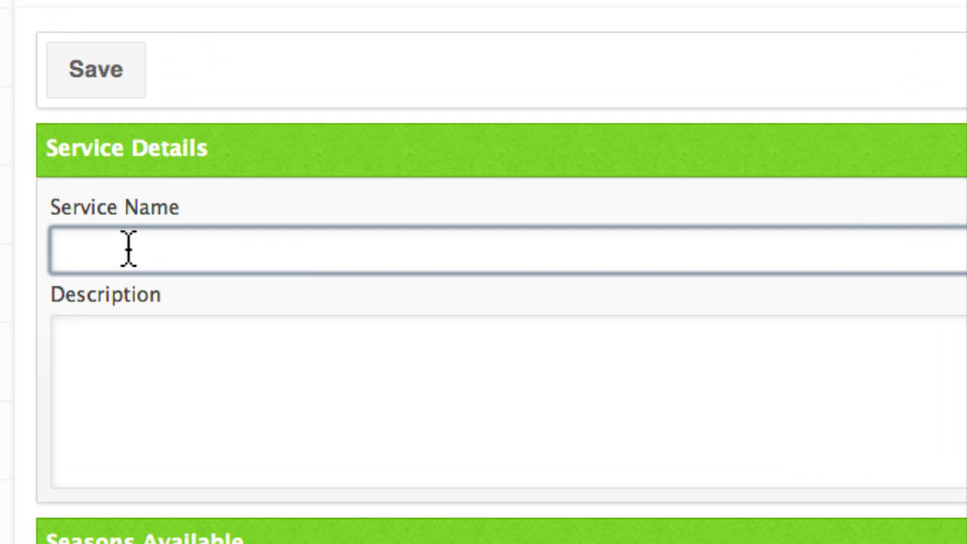
{"action": "type", "text": "Lie"}
{"action": "key", "text": "BackSpace"}
{"action": "type", "text": "me"}
{"action": "key", "text": "Tab"}
{"action": "type", "text": "LimeS"}
{"action": "key", "text": "BackSpace"}
{"action": "type", "text": "Service"}
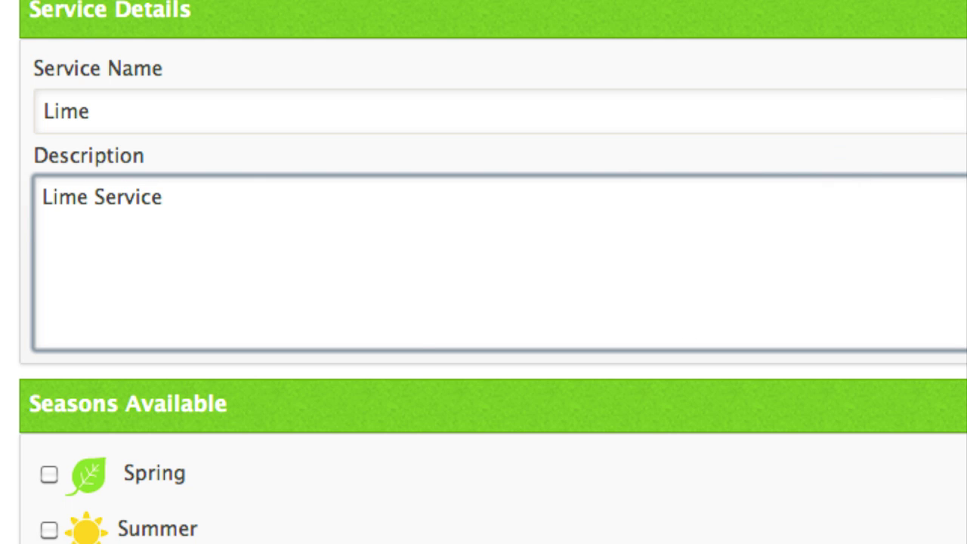
- Offer the service in Spring, Summer and Fall
{"action": "scroll", "coordinate": [483, 272], "scroll_direction": "down", "scroll_amount": 5}
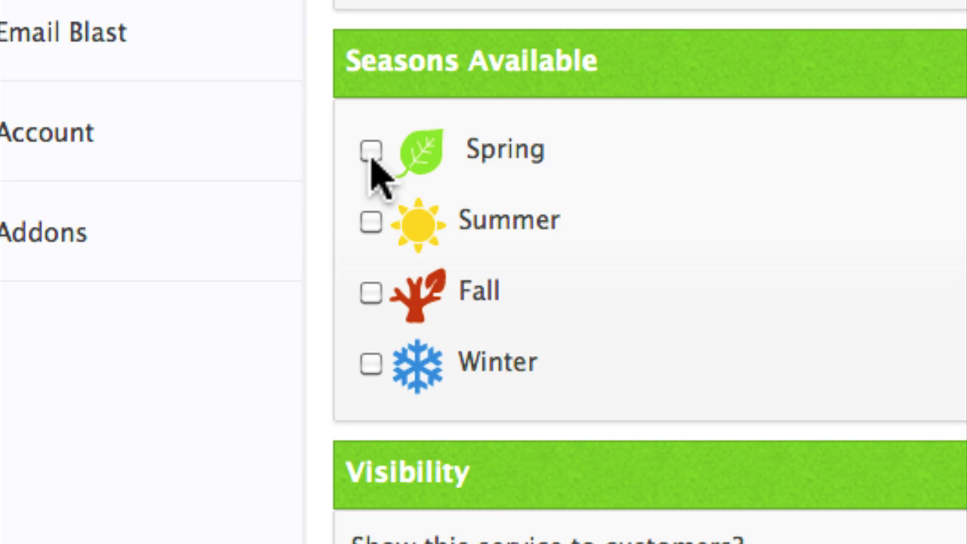
{"action": "left_click", "coordinate": [372, 151]}
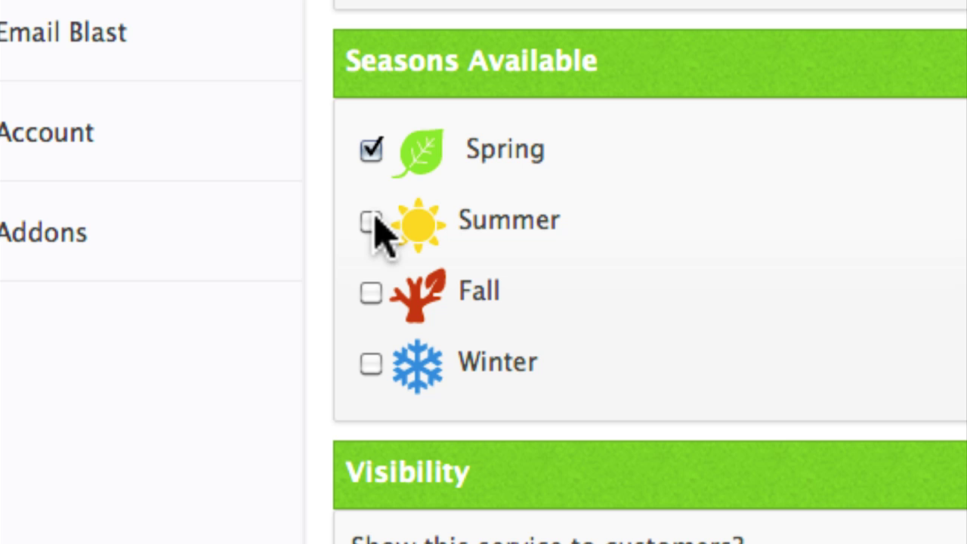
{"action": "left_click", "coordinate": [371, 222]}
{"action": "left_click", "coordinate": [370, 293]}
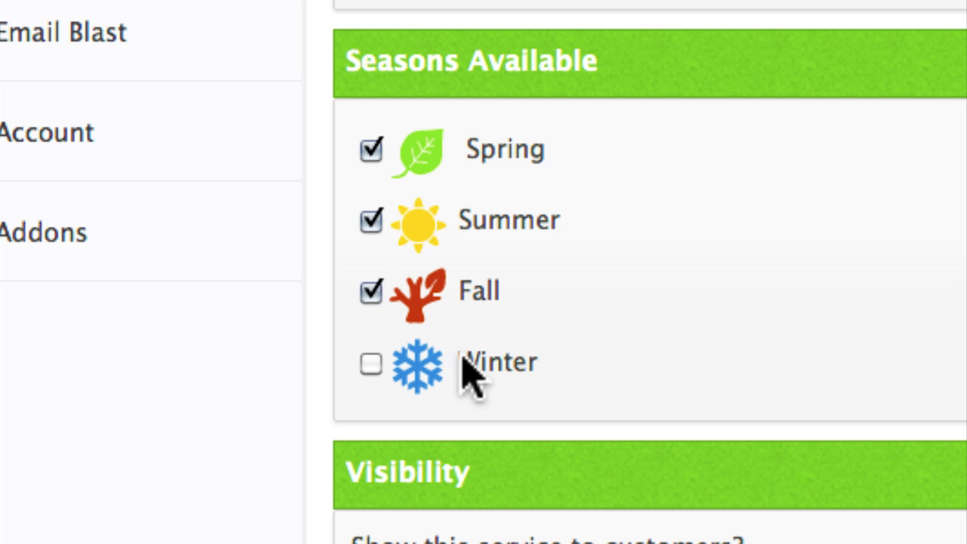
- Set the sort order to 1 and choose Fixed Price pricing
{"action": "scroll", "coordinate": [650, 302], "scroll_direction": "down", "scroll_amount": 10}
{"action": "scroll", "coordinate": [650, 303], "scroll_direction": "down", "scroll_amount": 3}
{"action": "scroll", "coordinate": [650, 302], "scroll_direction": "up", "scroll_amount": 2}
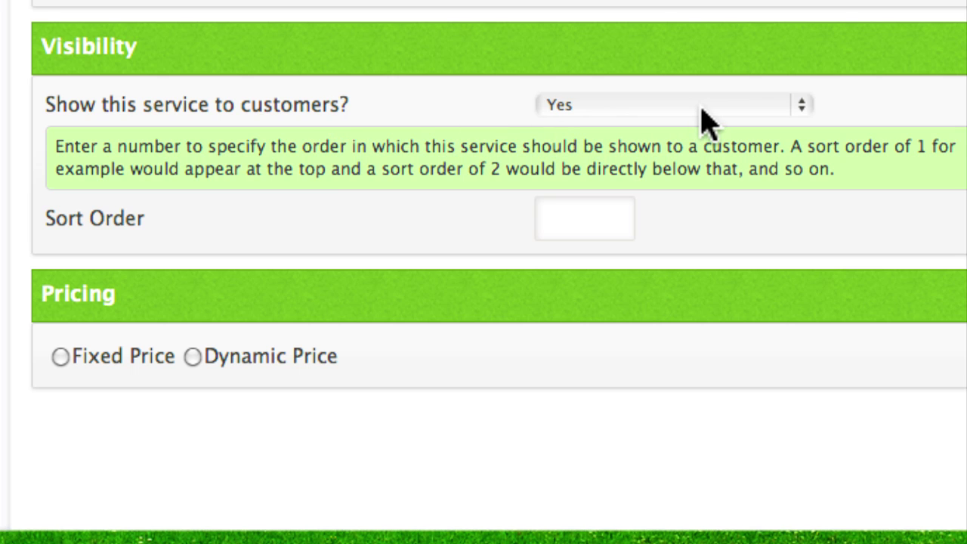
{"action": "left_click", "coordinate": [574, 224]}
{"action": "type", "text": "1"}
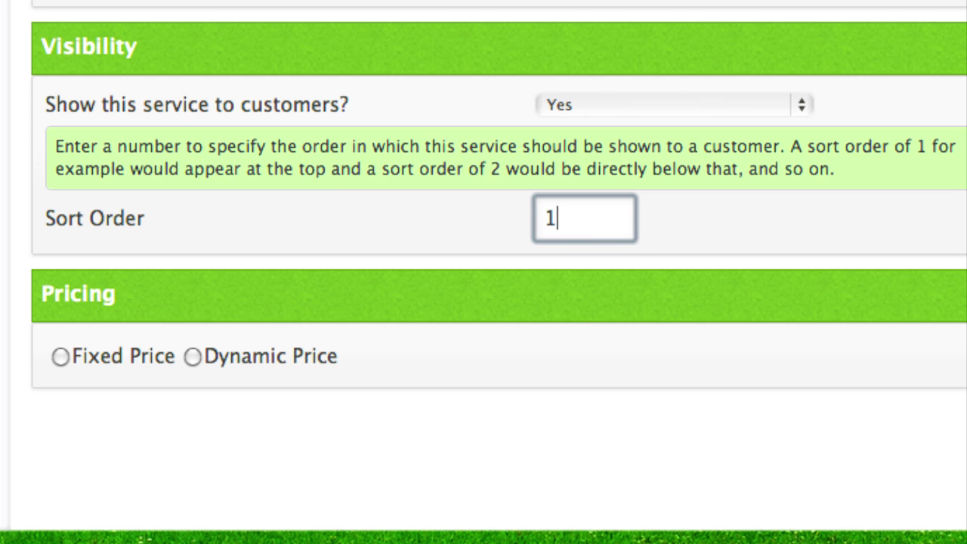
{"action": "scroll", "coordinate": [748, 294], "scroll_direction": "down", "scroll_amount": 2}
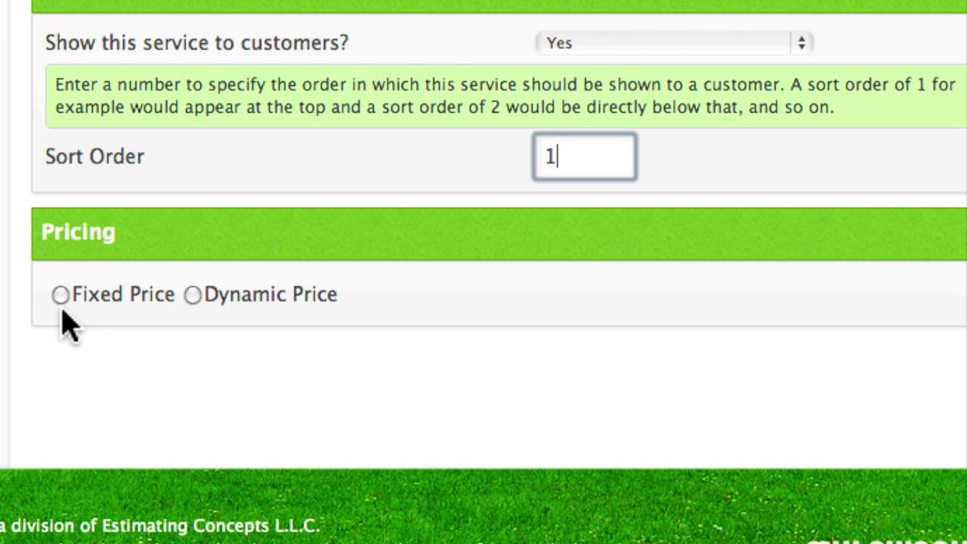
{"action": "left_click", "coordinate": [61, 295]}
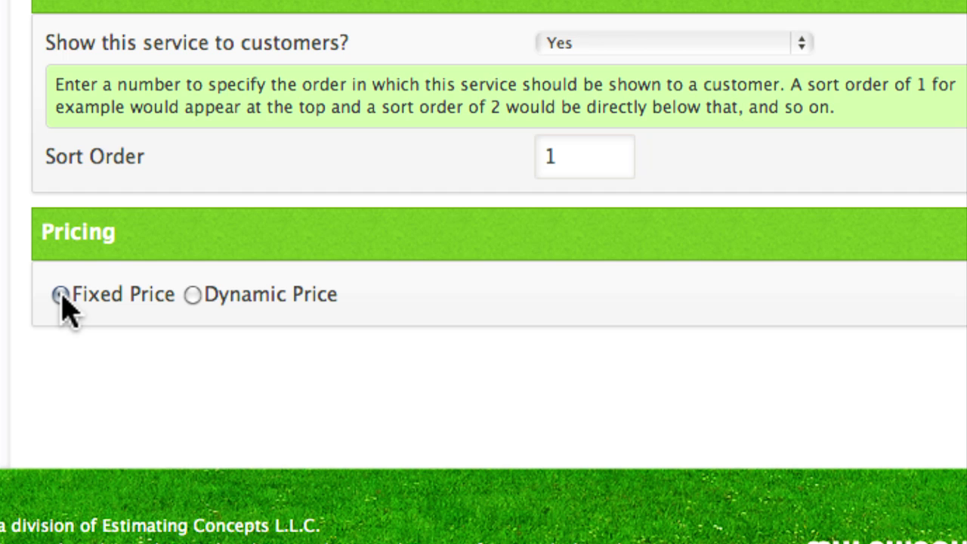
{"action": "scroll", "coordinate": [837, 388], "scroll_direction": "down", "scroll_amount": 3}
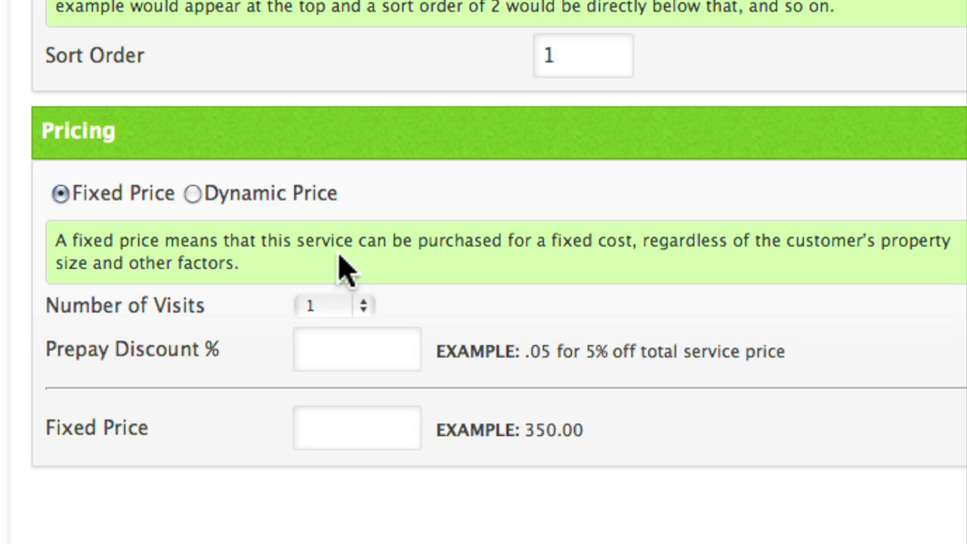
- Switch the Lime service to Dynamic Price with a .1 prepay discount
{"action": "left_click", "coordinate": [194, 193]}
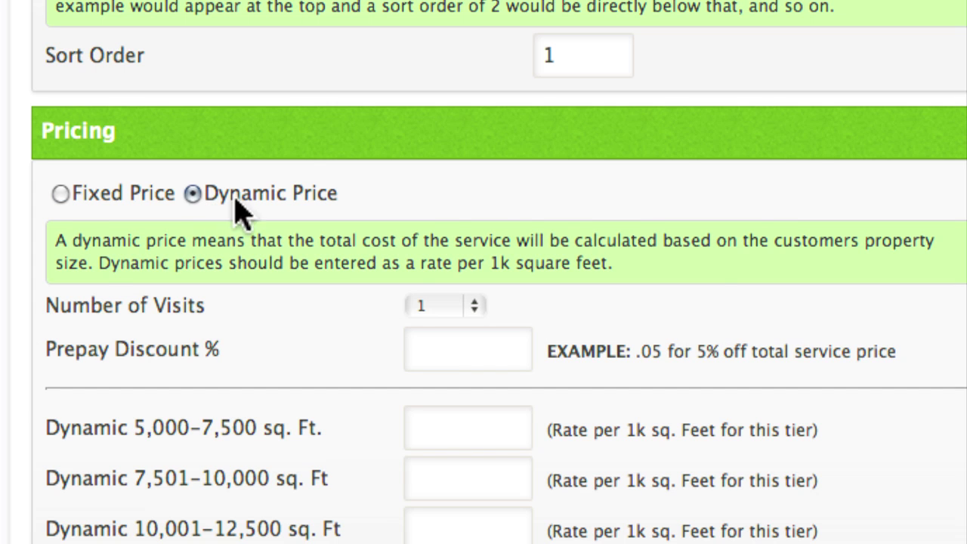
{"action": "scroll", "coordinate": [888, 291], "scroll_direction": "down", "scroll_amount": 6}
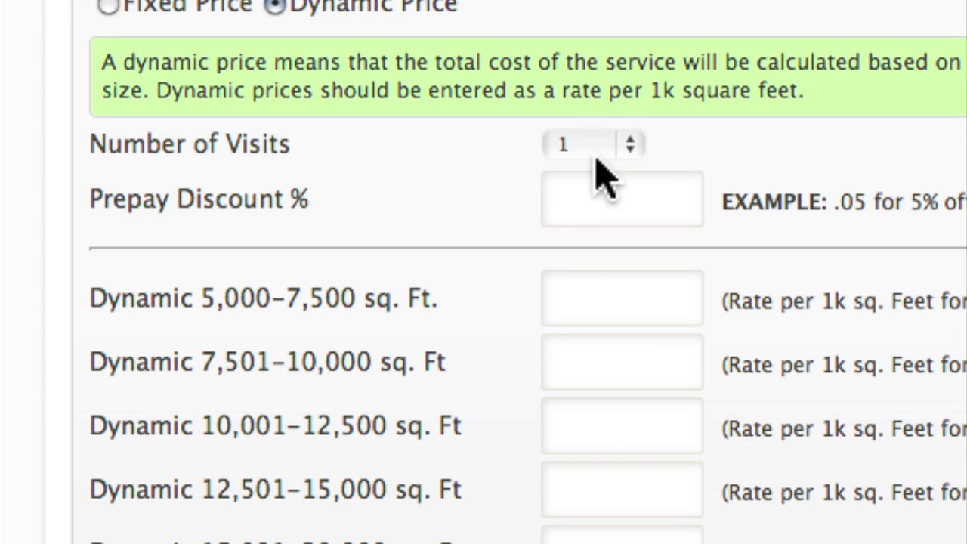
{"action": "left_click", "coordinate": [595, 204]}
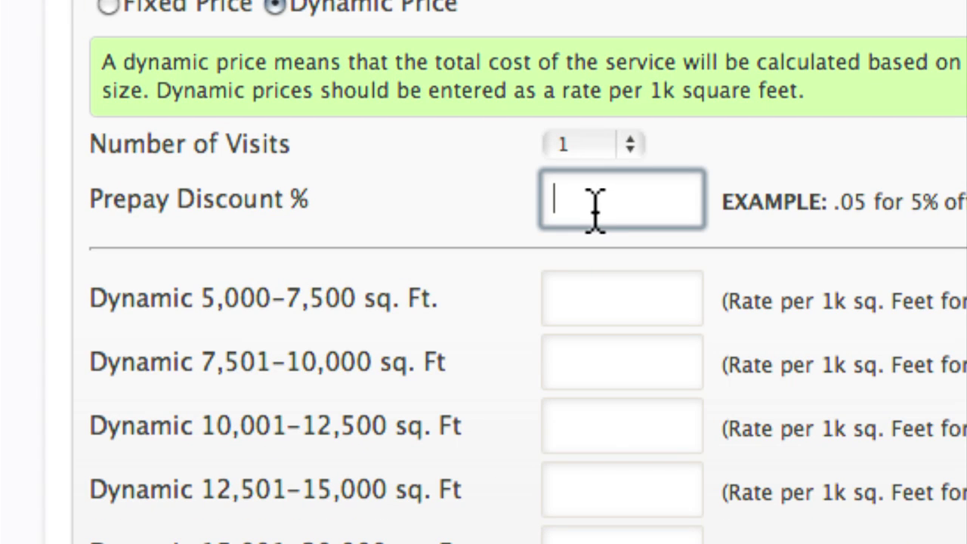
{"action": "type", "text": ".1"}
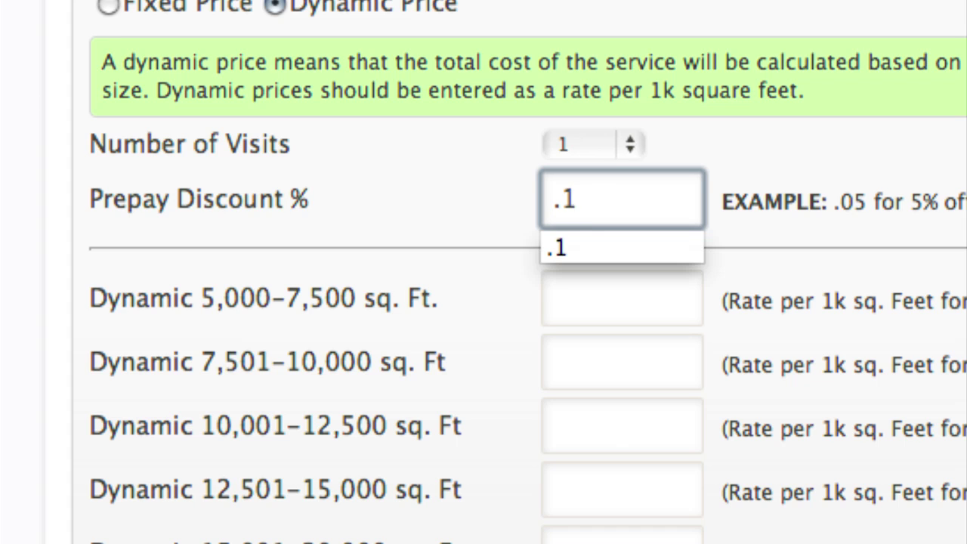
{"action": "left_click", "coordinate": [462, 225]}
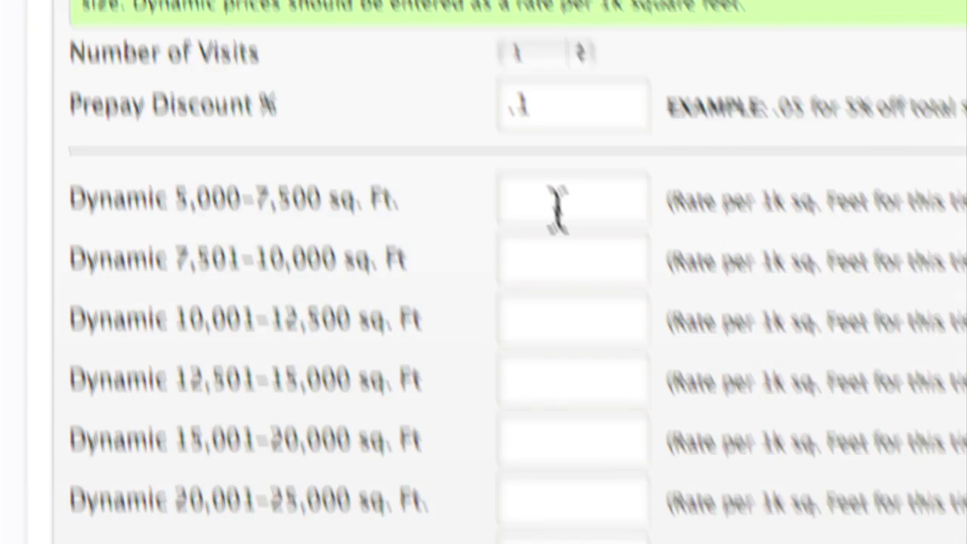
- Enter tier rates of 7 up to 15,000 sq. ft., 6 up to 30,000, and 5 beyond
{"action": "left_click", "coordinate": [558, 205]}
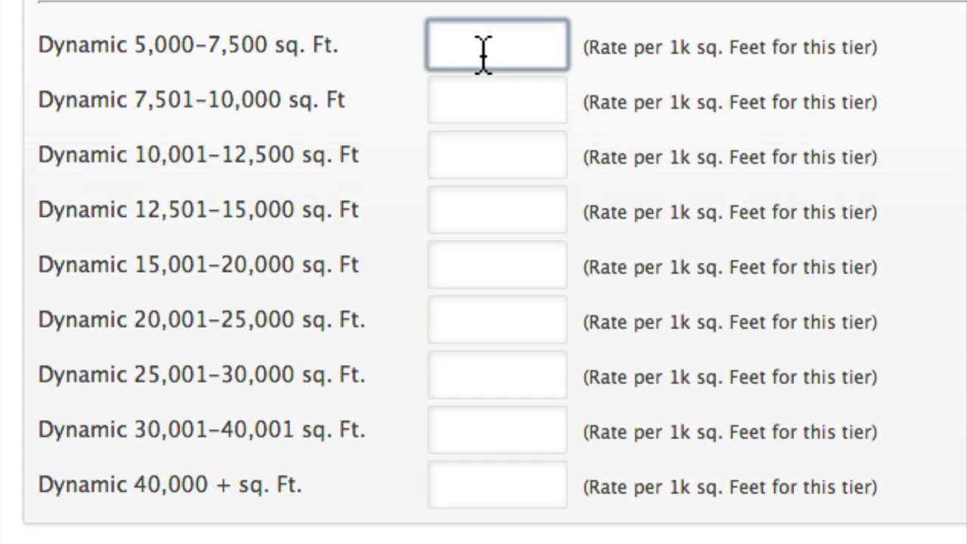
{"action": "type", "text": "7"}
{"action": "key", "text": "Tab"}
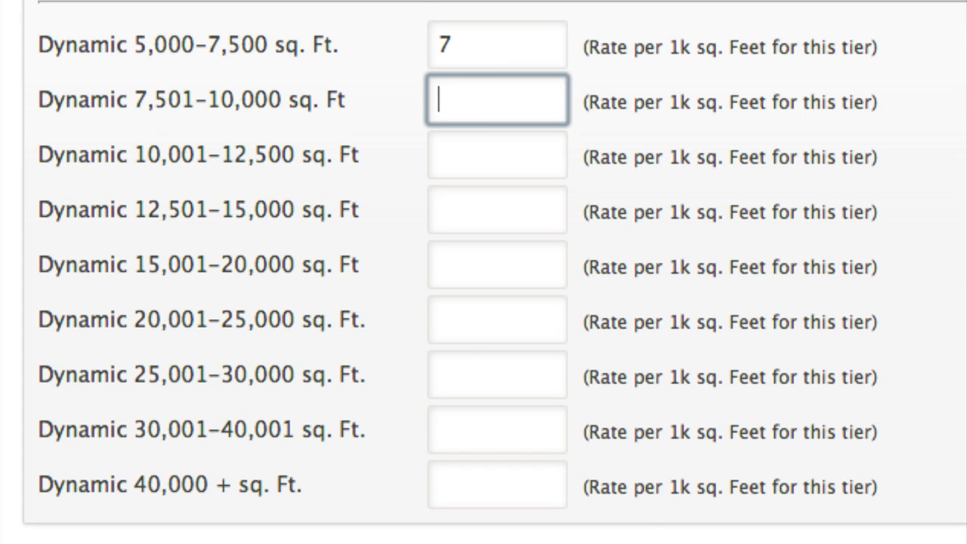
{"action": "type", "text": "7"}
{"action": "key", "text": "Tab"}
{"action": "type", "text": "7"}
{"action": "key", "text": "Tab"}
{"action": "type", "text": "7"}
{"action": "key", "text": "Tab"}
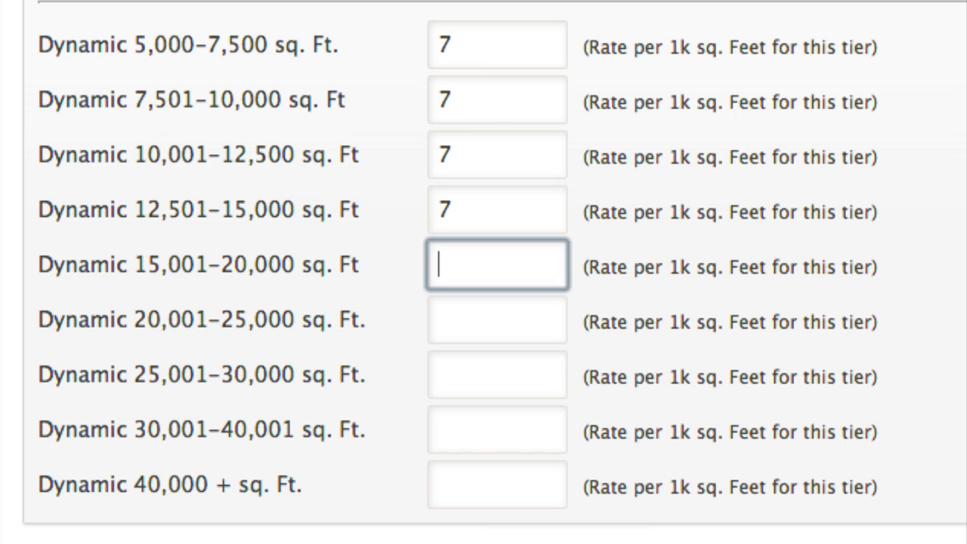
{"action": "type", "text": "6"}
{"action": "key", "text": "Tab"}
{"action": "type", "text": "6"}
{"action": "key", "text": "Tab"}
{"action": "type", "text": "6"}
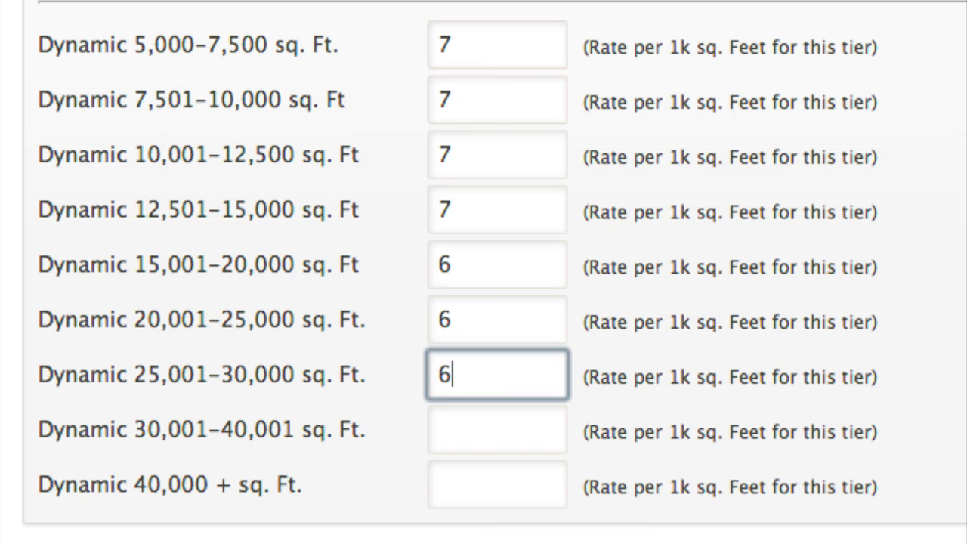
{"action": "key", "text": "Tab"}
{"action": "type", "text": "5"}
{"action": "key", "text": "Tab"}
{"action": "type", "text": "5"}
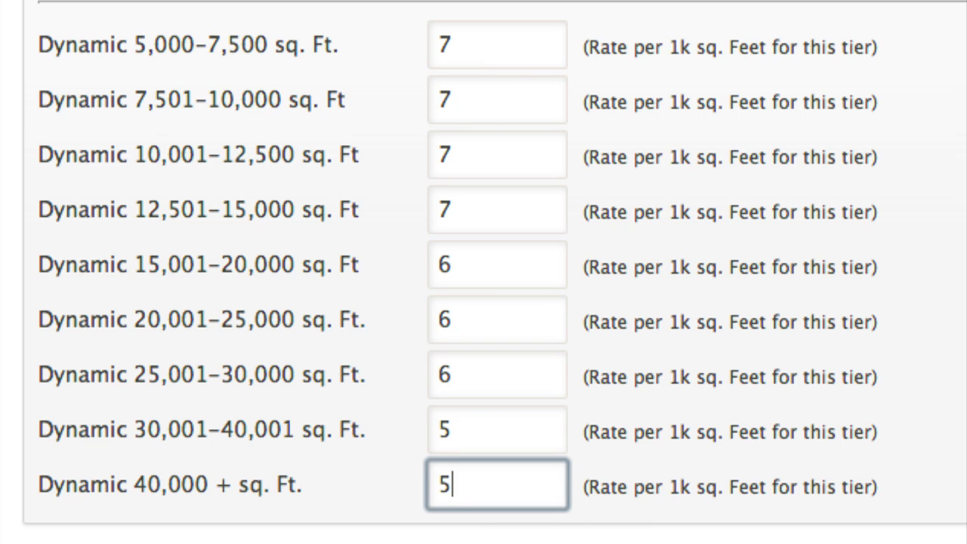
{"action": "key", "text": "Tab"}
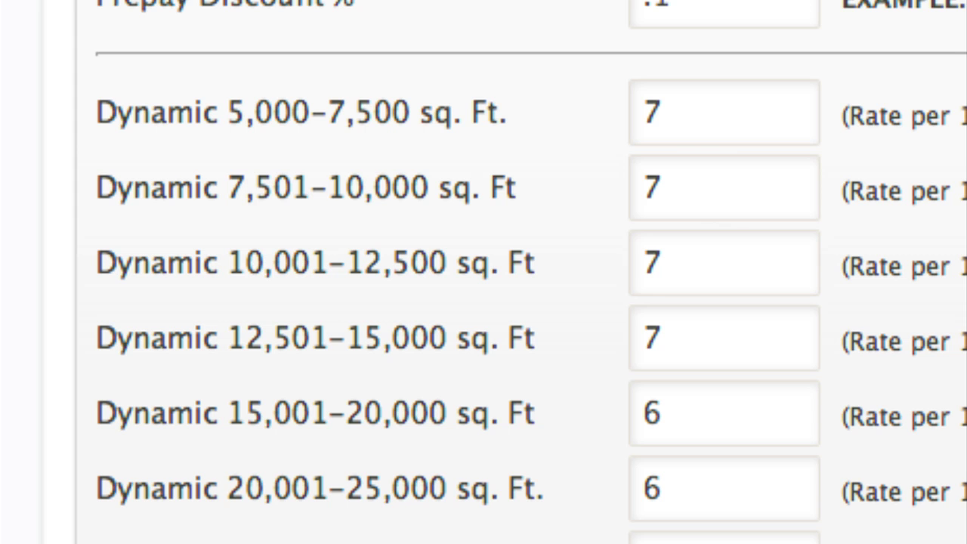
- Review the completed Lime form and save it, bringing the list to 8 services
{"action": "scroll", "coordinate": [484, 272], "scroll_direction": "down", "scroll_amount": 5}
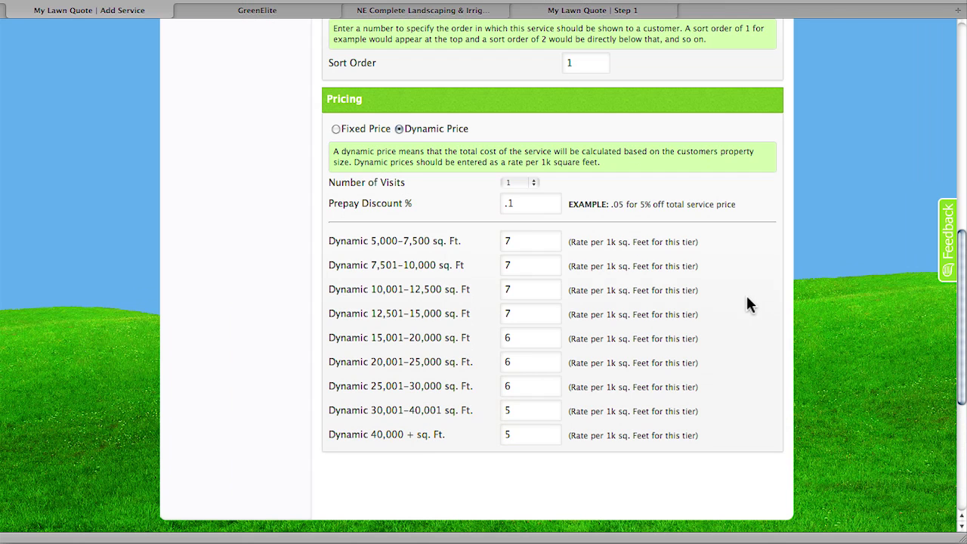
{"action": "scroll", "coordinate": [762, 310], "scroll_direction": "up", "scroll_amount": 4}
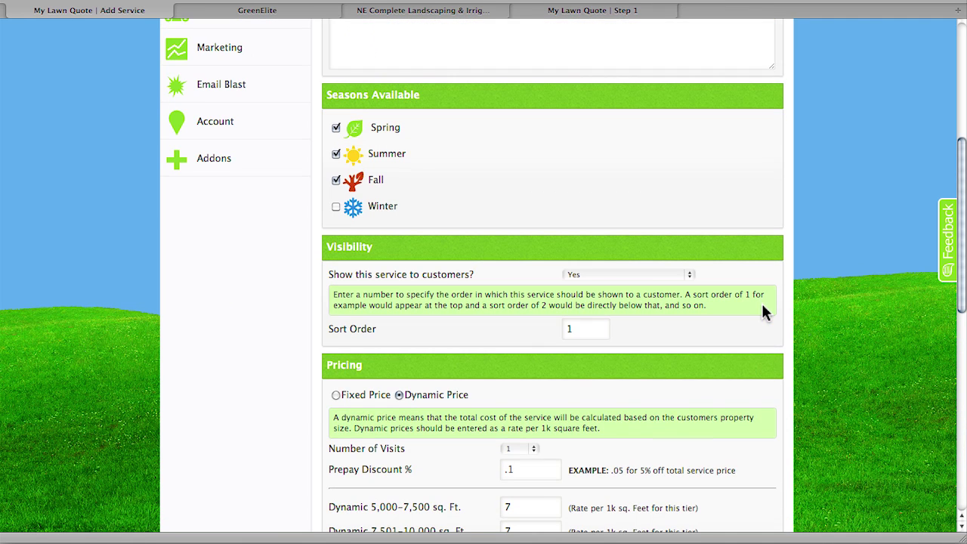
{"action": "scroll", "coordinate": [762, 304], "scroll_direction": "down", "scroll_amount": 3}
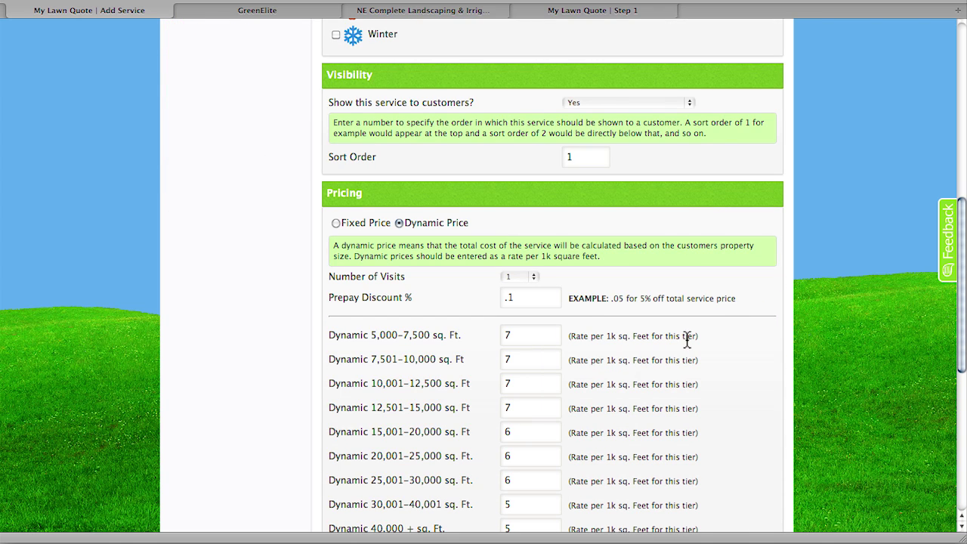
{"action": "scroll", "coordinate": [766, 325], "scroll_direction": "up", "scroll_amount": 7}
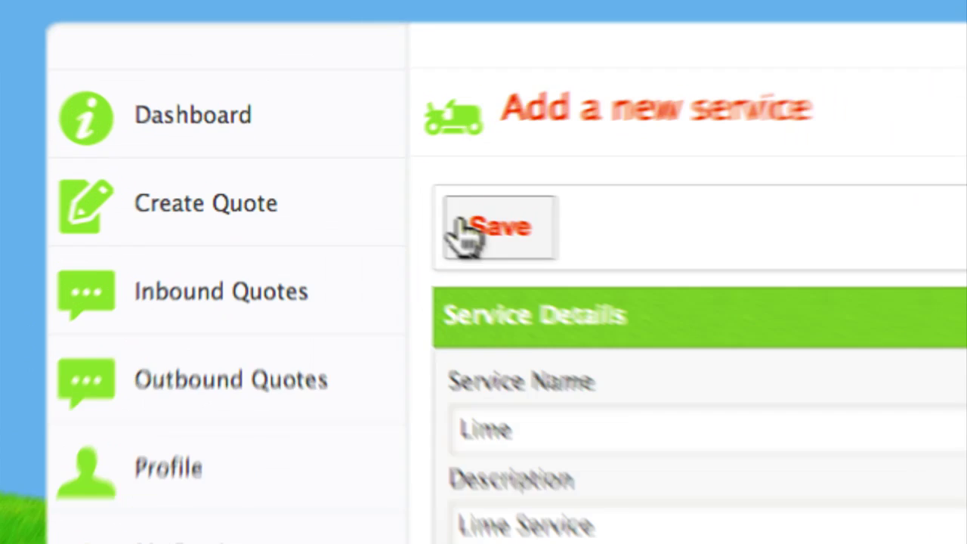
{"action": "left_click", "coordinate": [342, 202]}
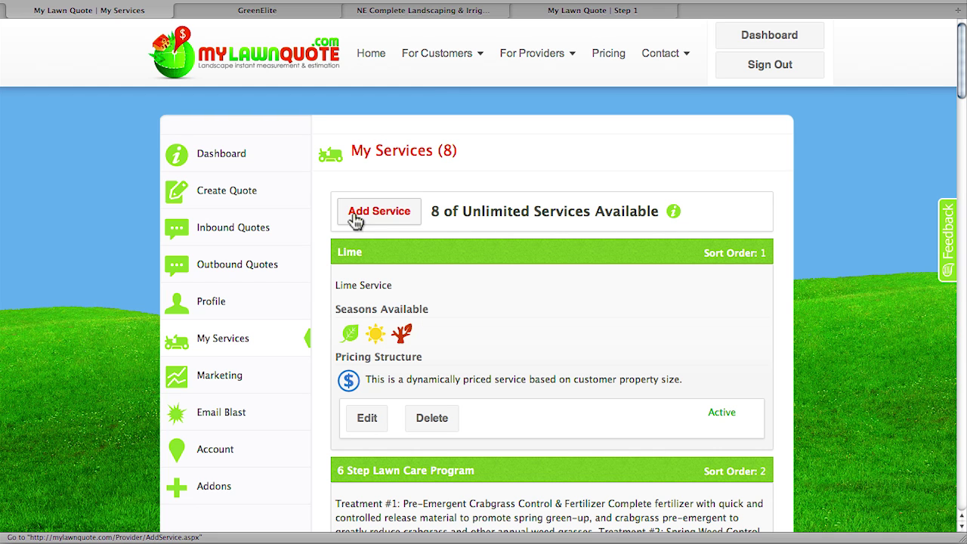
- Check Lime is listed Active at sort order 1, then go to Create Quote
{"action": "scroll", "coordinate": [820, 266], "scroll_direction": "down", "scroll_amount": 1}
{"action": "scroll", "coordinate": [822, 266], "scroll_direction": "down", "scroll_amount": 1}
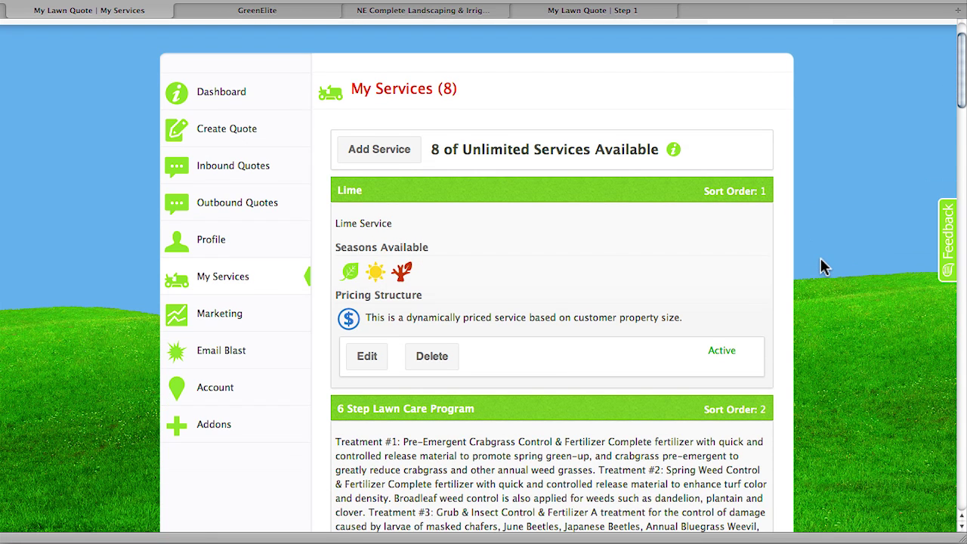
{"action": "scroll", "coordinate": [821, 266], "scroll_direction": "down", "scroll_amount": 1}
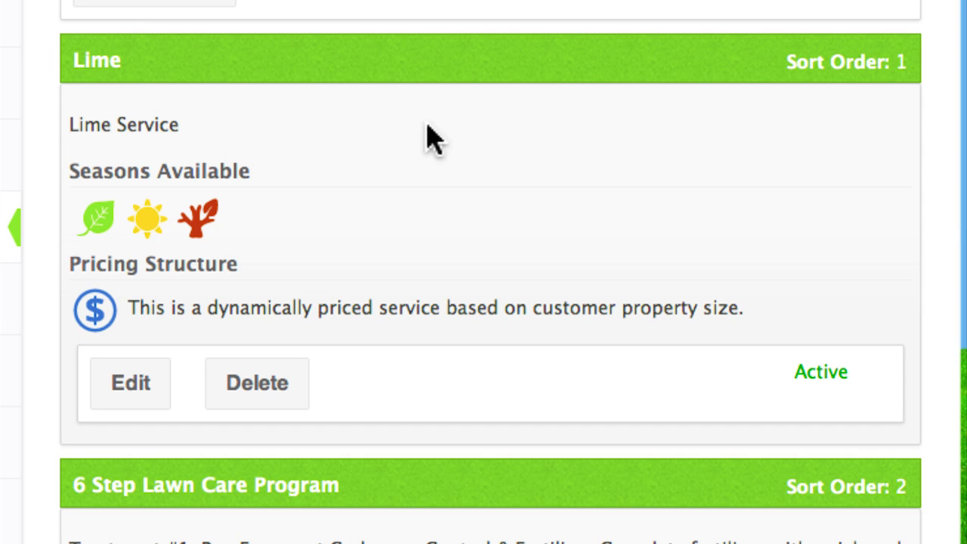
{"action": "scroll", "coordinate": [491, 302], "scroll_direction": "down", "scroll_amount": 3}
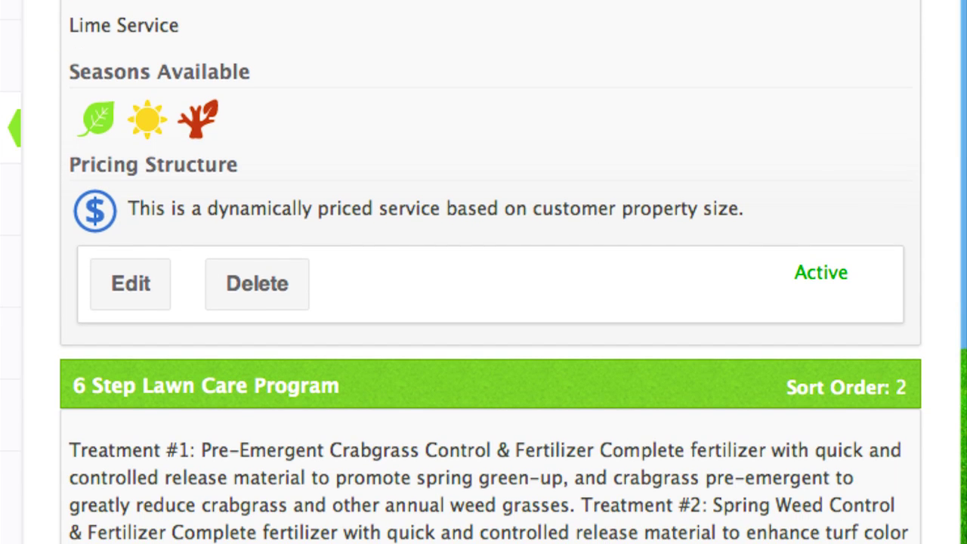
{"action": "scroll", "coordinate": [491, 302], "scroll_direction": "down", "scroll_amount": 5}
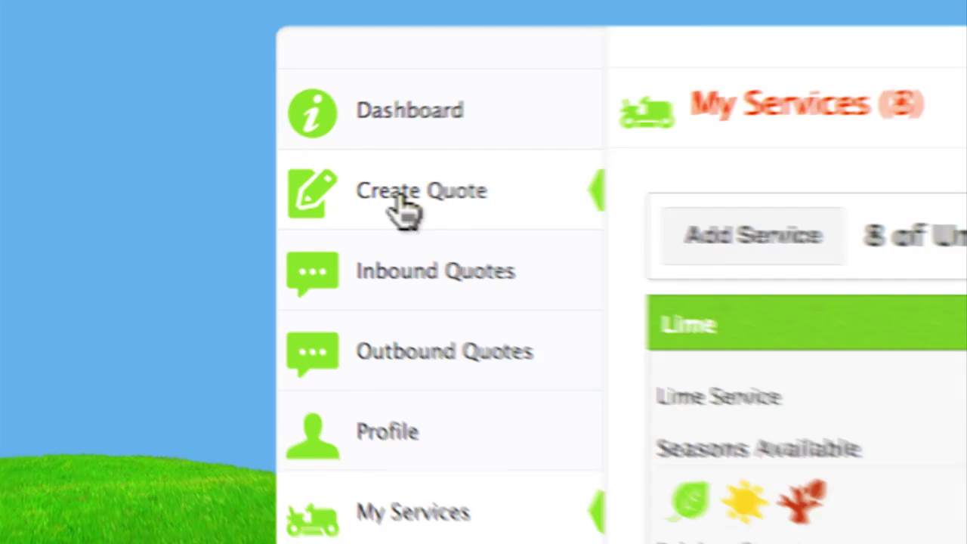
{"action": "left_click", "coordinate": [421, 206]}
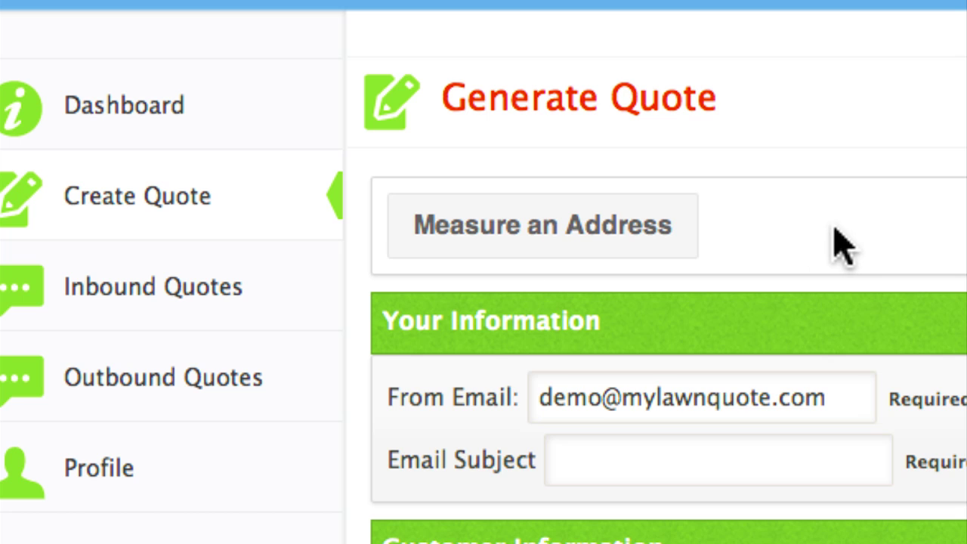
- Open Measure an Address and load the customer's street address onto the satellite map
{"action": "left_click", "coordinate": [540, 229]}
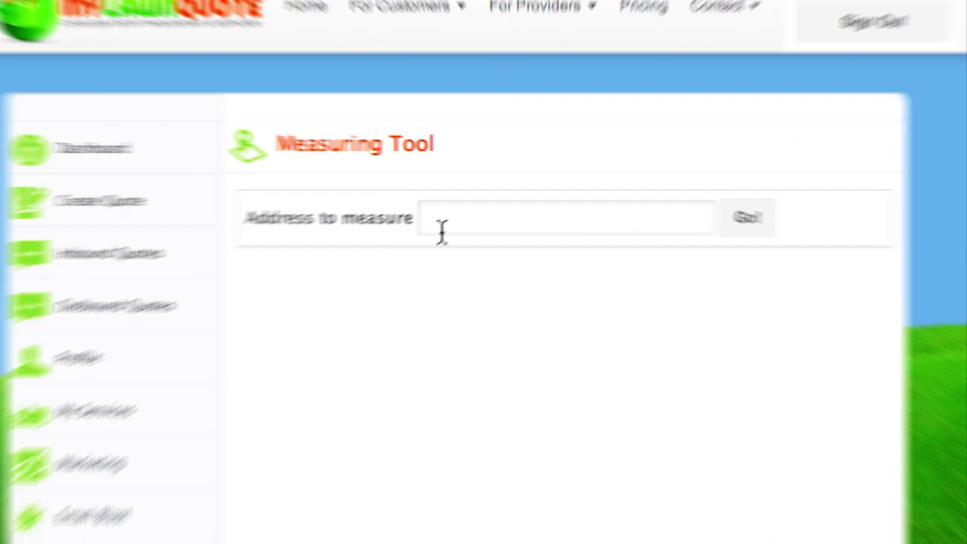
{"action": "left_click", "coordinate": [470, 208]}
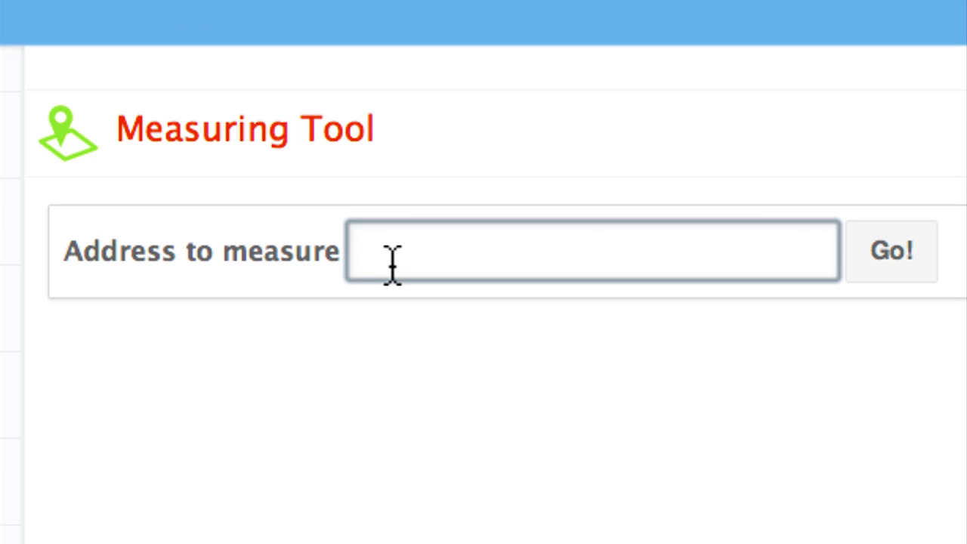
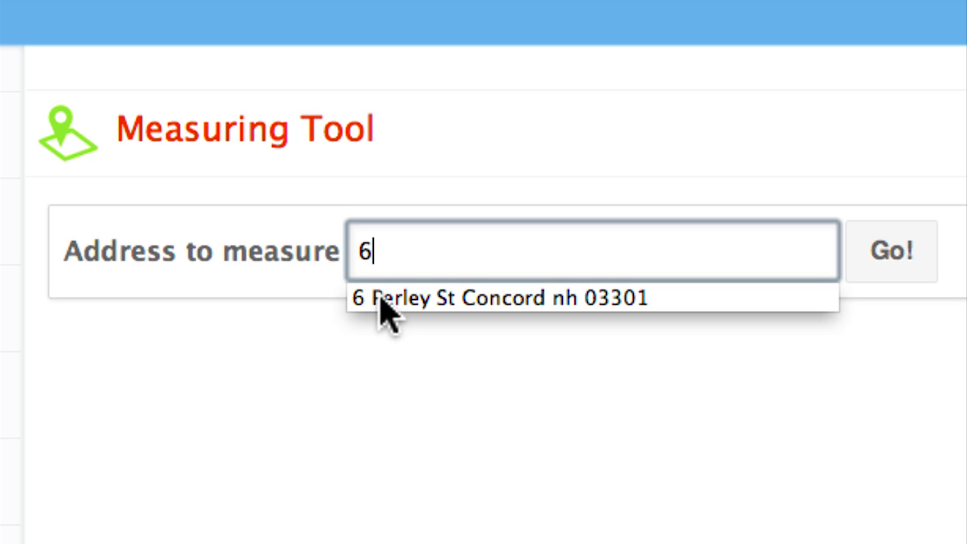
{"action": "left_click", "coordinate": [890, 329]}
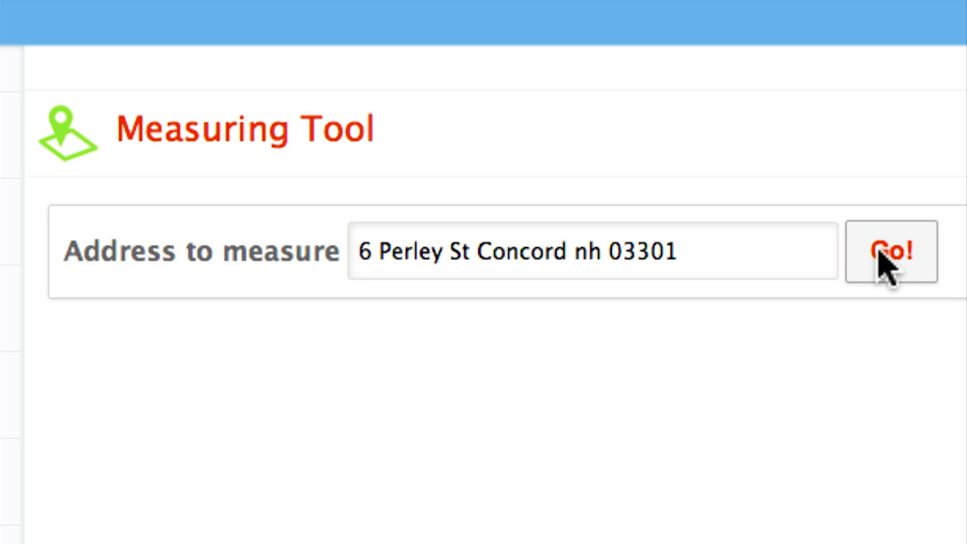
{"action": "left_click", "coordinate": [882, 252]}
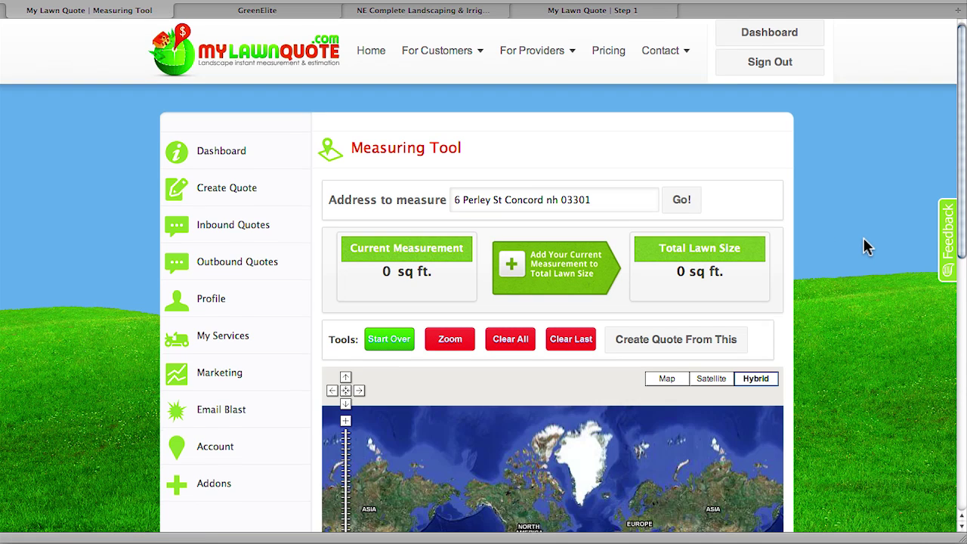
- Trace a four-corner lawn outline and add its 8,486 sq ft to Total Lawn Size
{"action": "scroll", "coordinate": [866, 243], "scroll_direction": "down", "scroll_amount": 2}
{"action": "scroll", "coordinate": [864, 240], "scroll_direction": "down", "scroll_amount": 1}
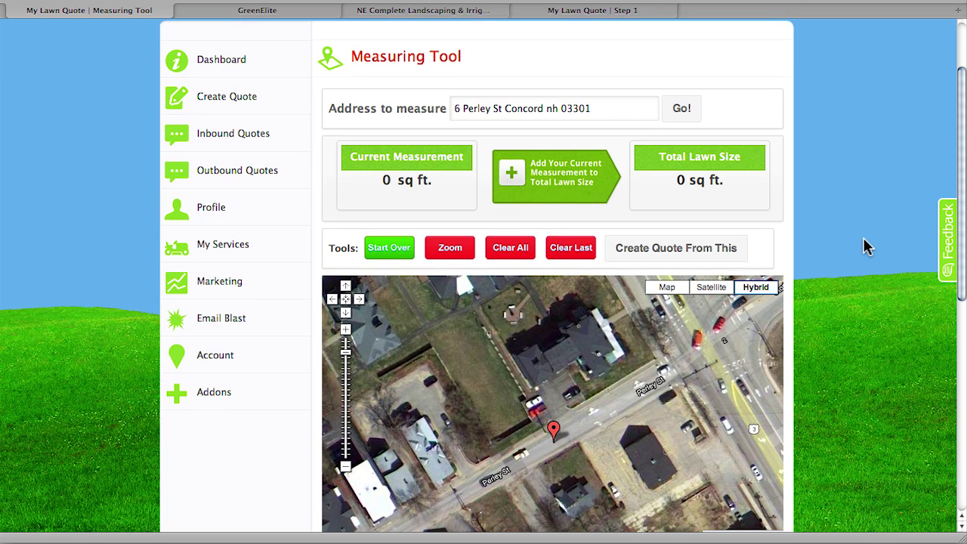
{"action": "left_click_drag", "start_coordinate": [505, 372], "coordinate": [557, 410]}
{"action": "left_click", "coordinate": [477, 360]}
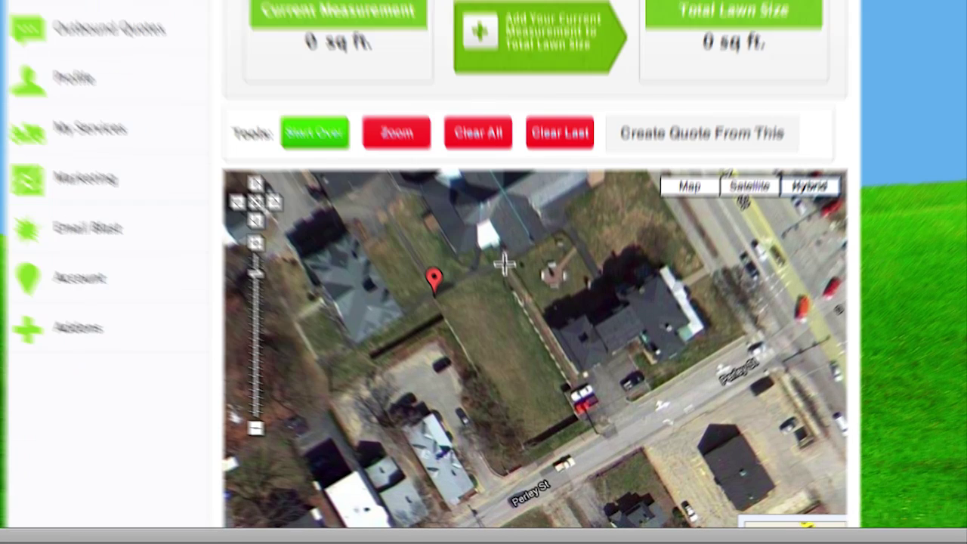
{"action": "left_click", "coordinate": [505, 263]}
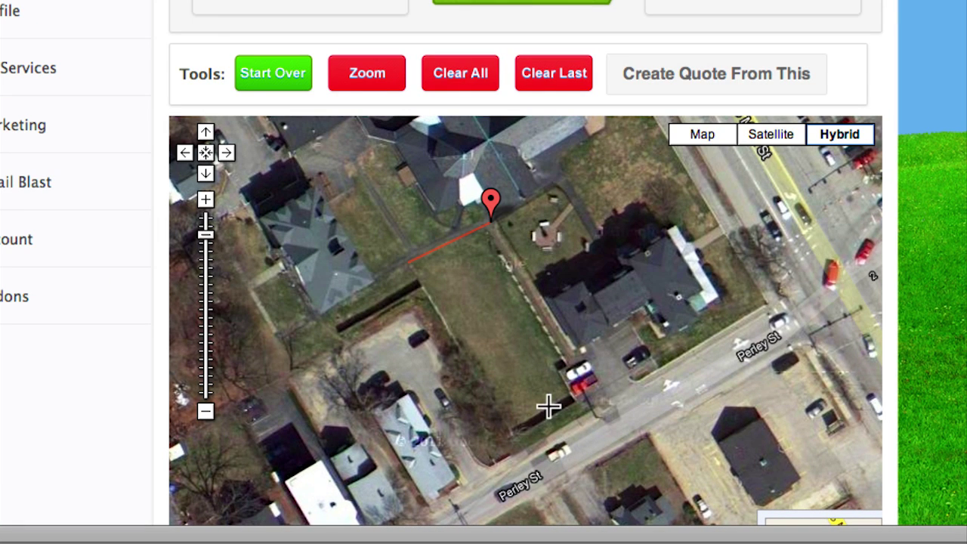
{"action": "left_click", "coordinate": [587, 395]}
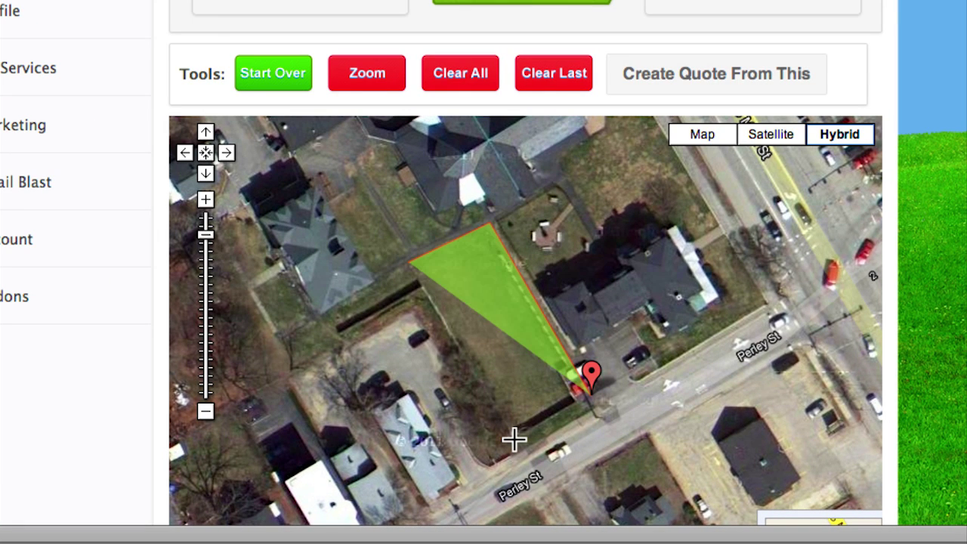
{"action": "left_click", "coordinate": [514, 432]}
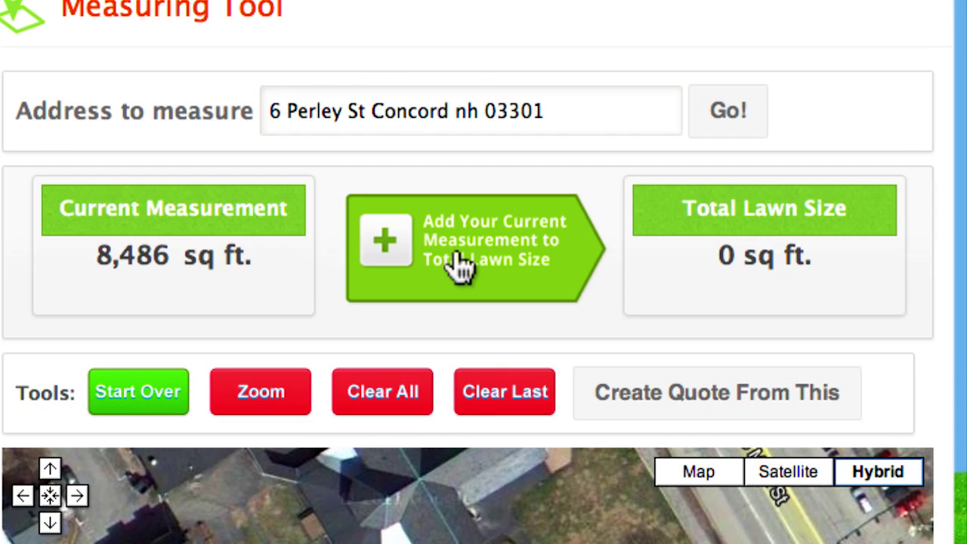
{"action": "left_click", "coordinate": [459, 266]}
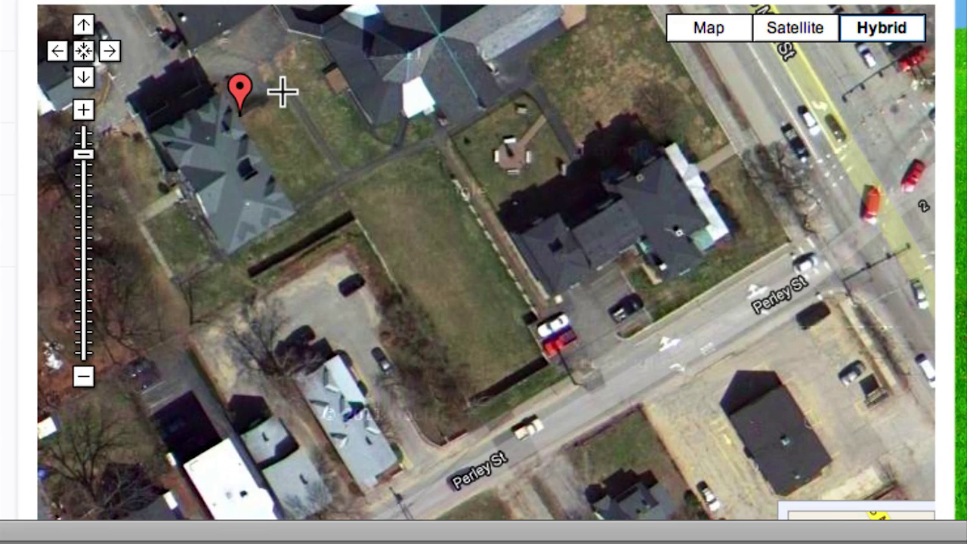
- Outline a second lawn patch and add it, bringing the total to 10,060 sq ft
{"action": "left_click", "coordinate": [282, 90]}
{"action": "left_click", "coordinate": [338, 179]}
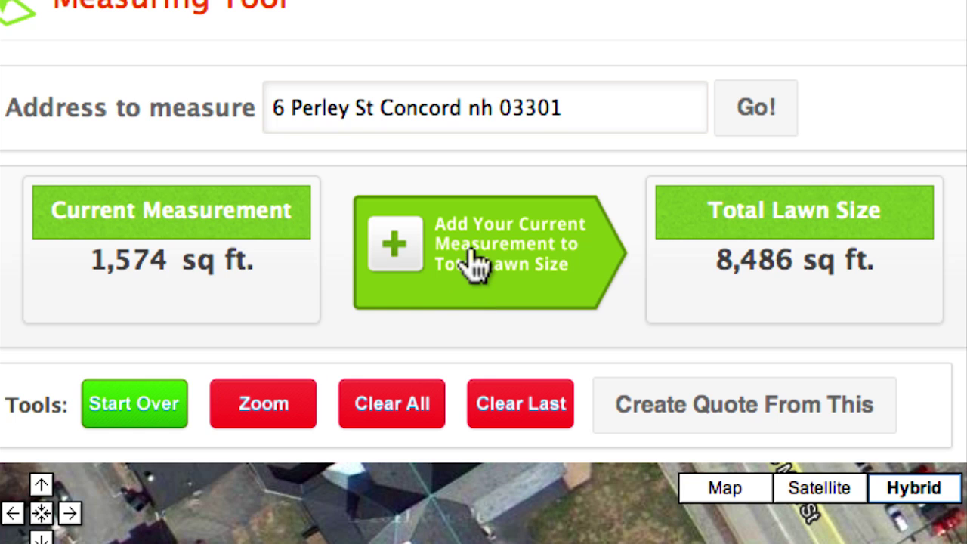
{"action": "left_click", "coordinate": [472, 264]}
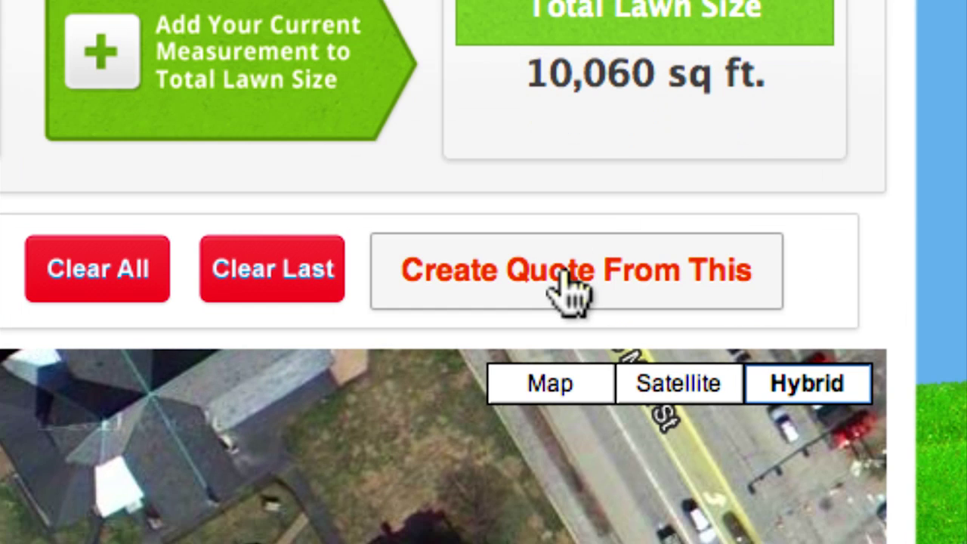
- Create a quote from the measurement, opening the form prefilled with 10060 sq ft
{"action": "left_click", "coordinate": [562, 272]}
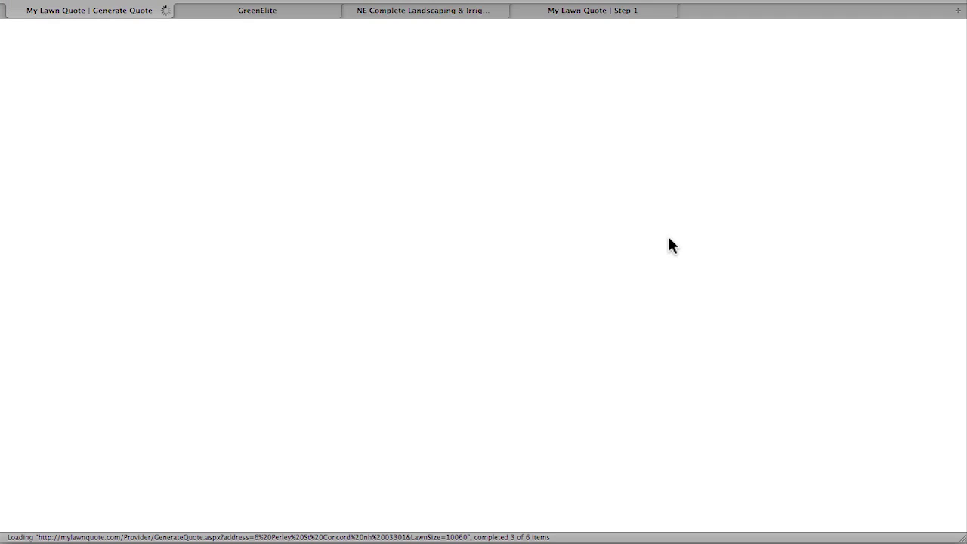
{"action": "scroll", "coordinate": [826, 228], "scroll_direction": "down", "scroll_amount": 5}
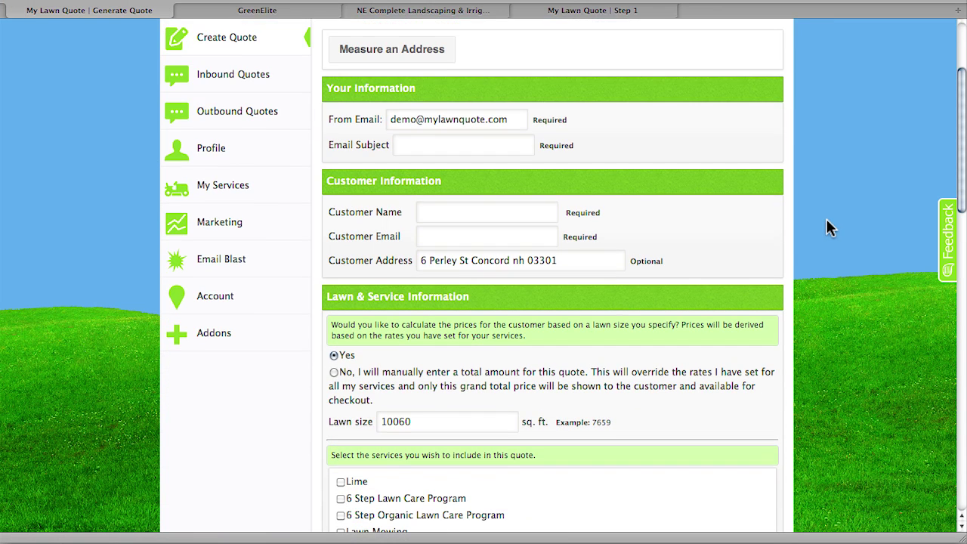
- Enter the email subject 'Lawn Care Quote', then the customer's name and e-mail address
{"action": "left_click", "coordinate": [453, 149]}
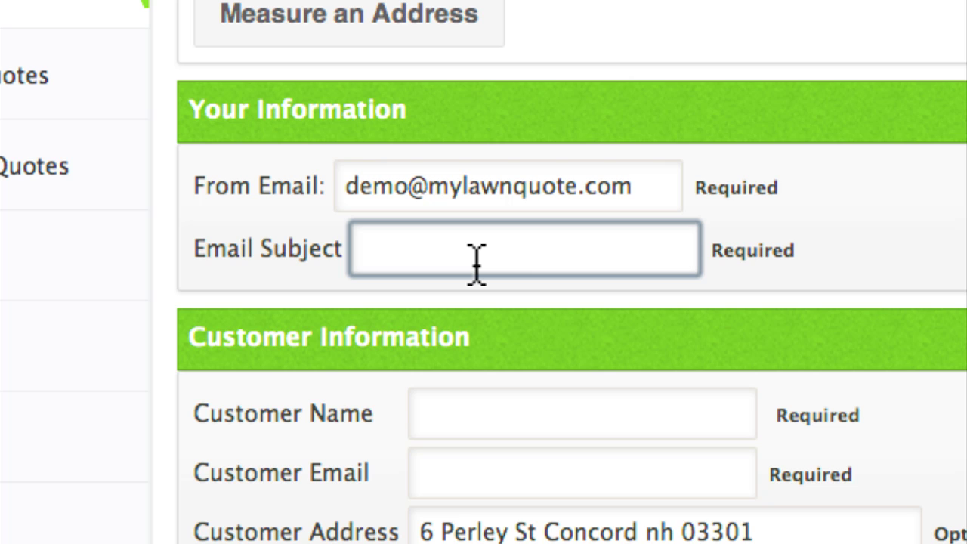
{"action": "type", "text": "Lawn Care Quote"}
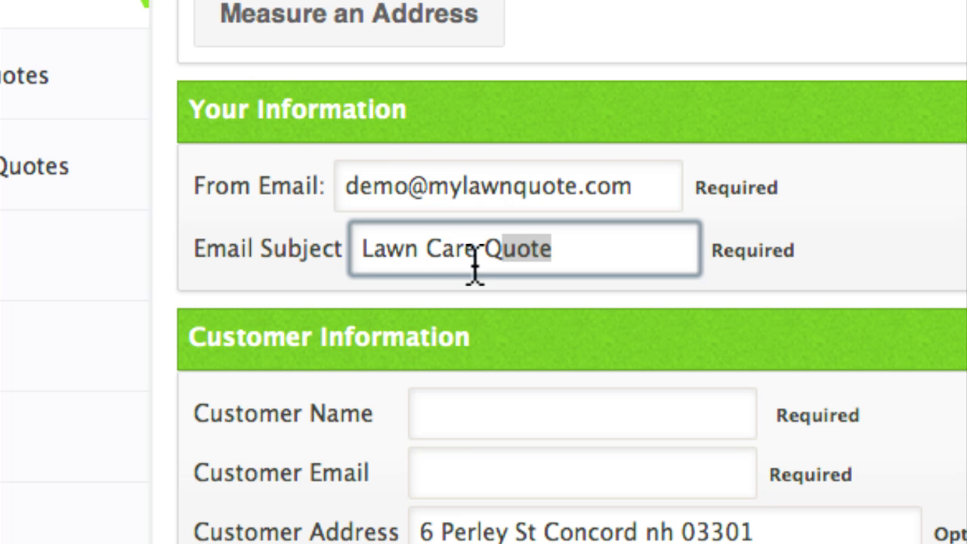
{"action": "left_click", "coordinate": [460, 424]}
{"action": "type", "text": "Father Fr"}
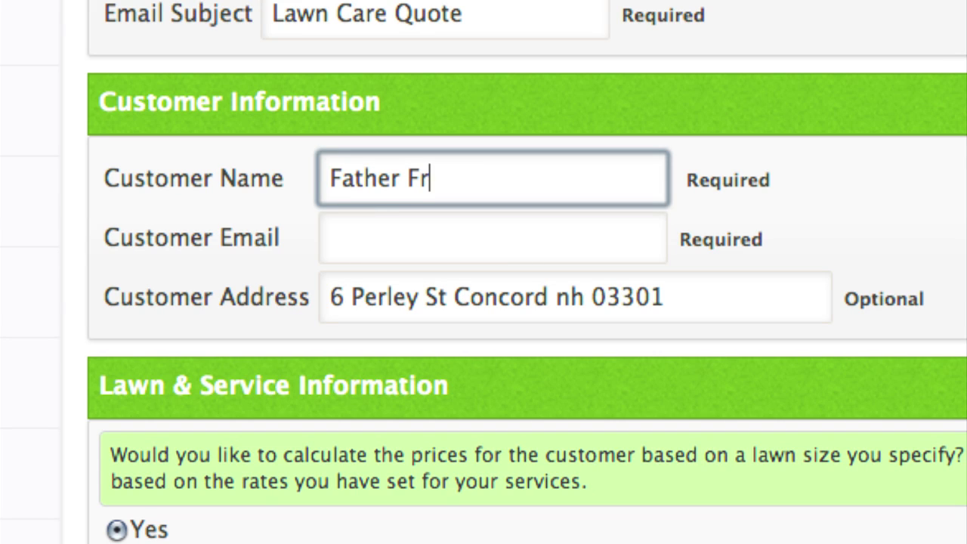
{"action": "type", "text": "ank"}
{"action": "left_click", "coordinate": [331, 237]}
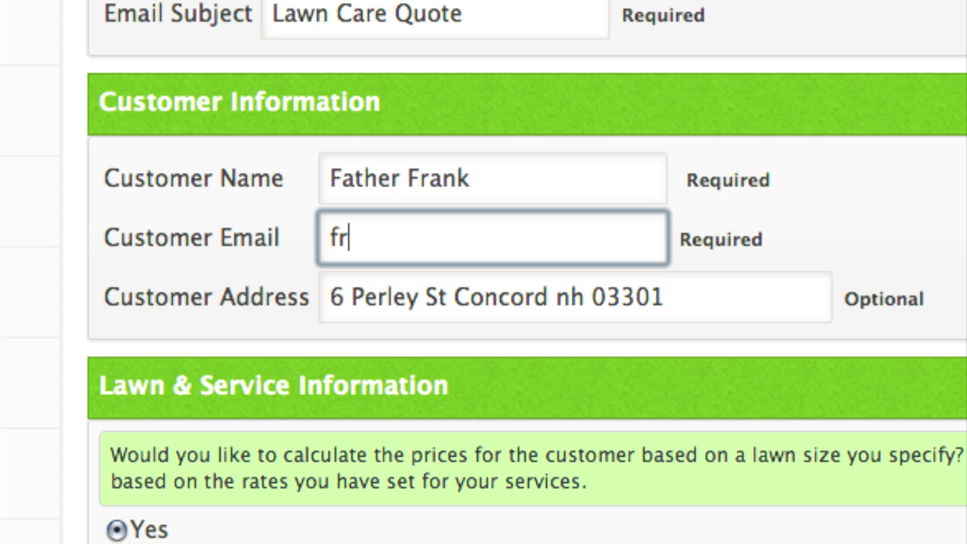
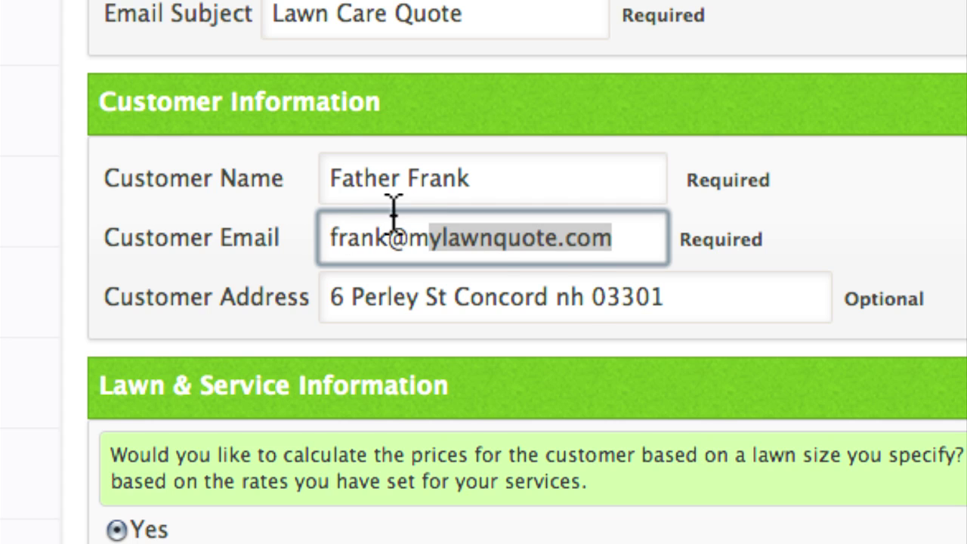
{"action": "left_click", "coordinate": [702, 303]}
- Check the prefilled 10060 sq ft lawn size and scroll down to the services list
{"action": "scroll", "coordinate": [484, 302], "scroll_direction": "down", "scroll_amount": 3}
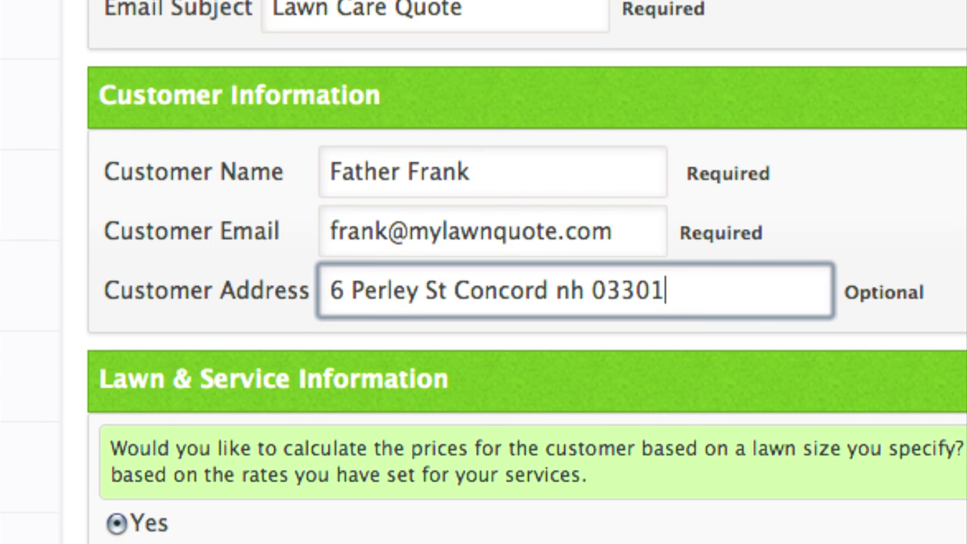
{"action": "scroll", "coordinate": [702, 356], "scroll_direction": "down", "scroll_amount": 2}
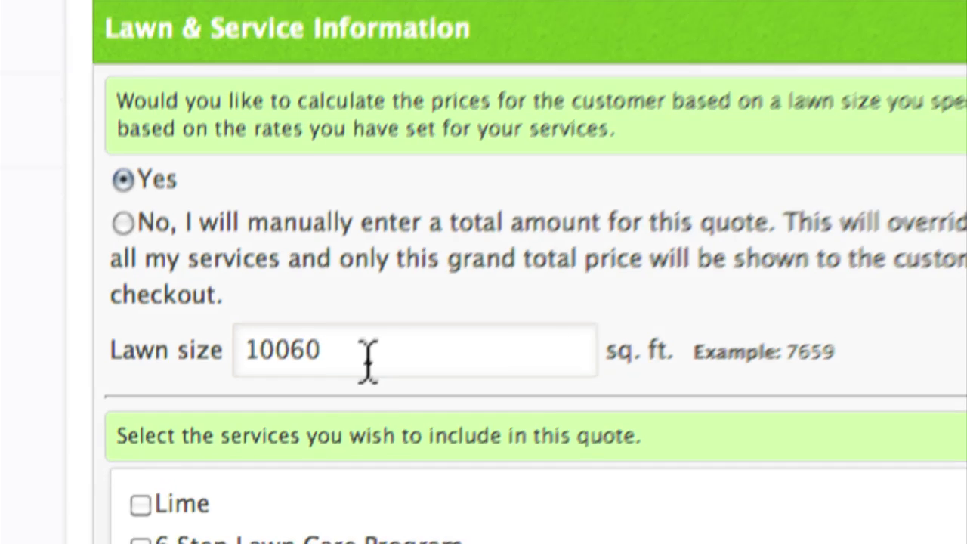
{"action": "left_click", "coordinate": [367, 374]}
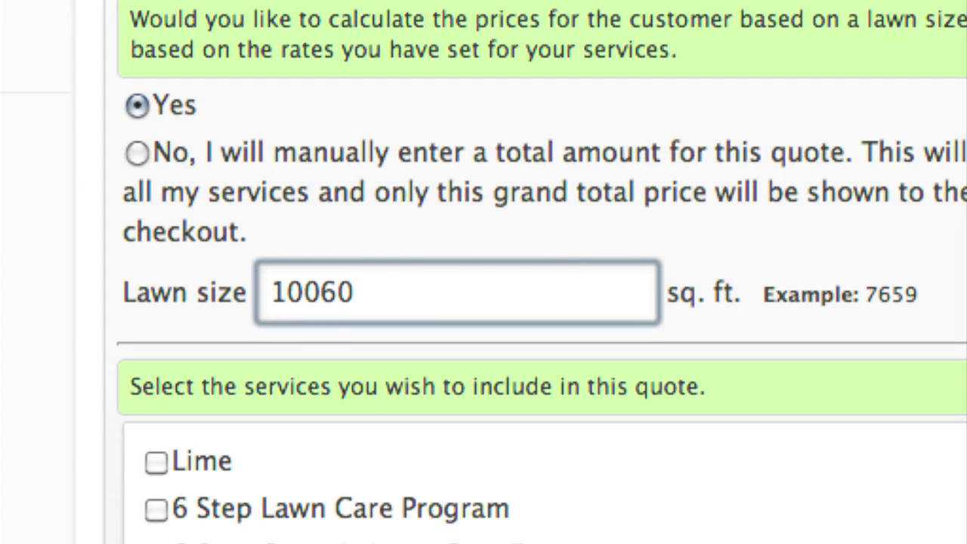
{"action": "scroll", "coordinate": [483, 302], "scroll_direction": "down", "scroll_amount": 2}
{"action": "scroll", "coordinate": [541, 303], "scroll_direction": "down", "scroll_amount": 2}
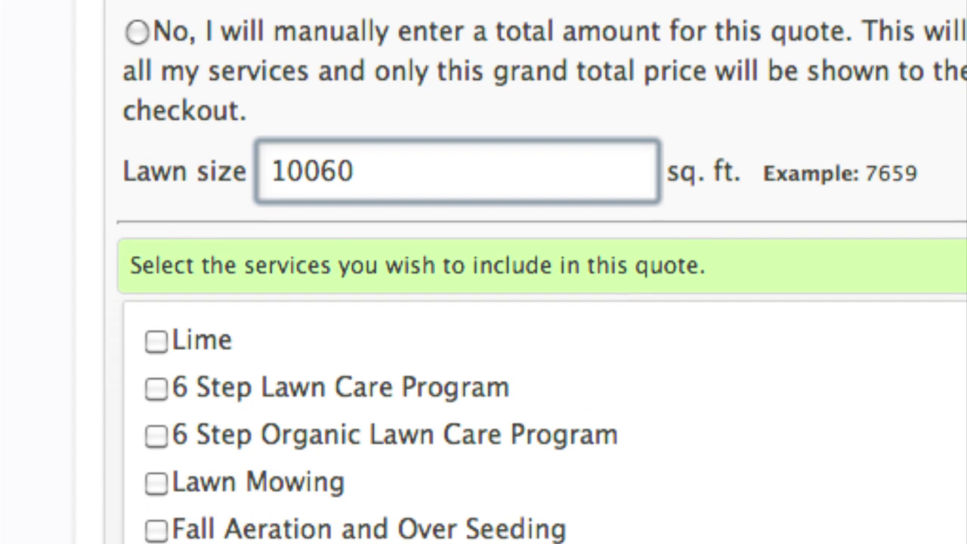
{"action": "scroll", "coordinate": [483, 302], "scroll_direction": "down", "scroll_amount": 4}
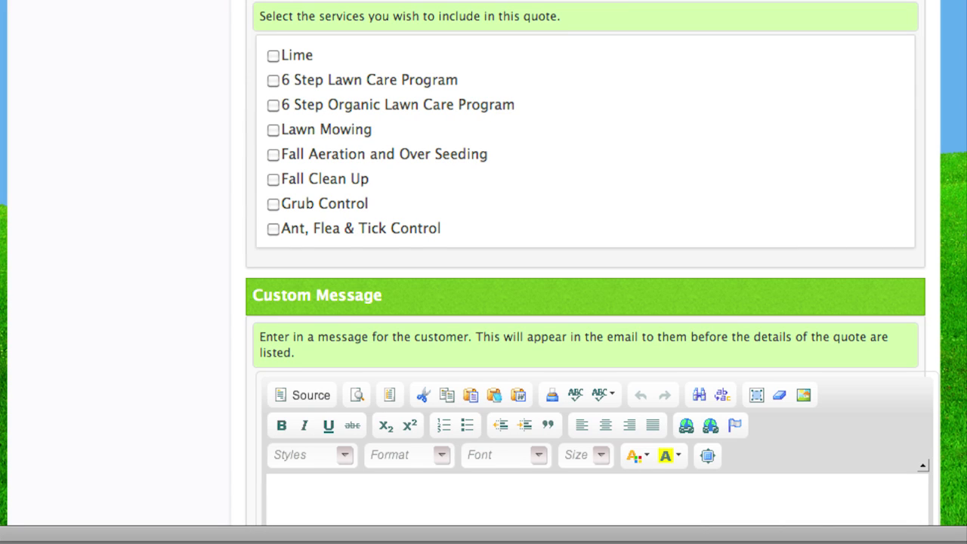
{"action": "scroll", "coordinate": [585, 302], "scroll_direction": "down", "scroll_amount": 2}
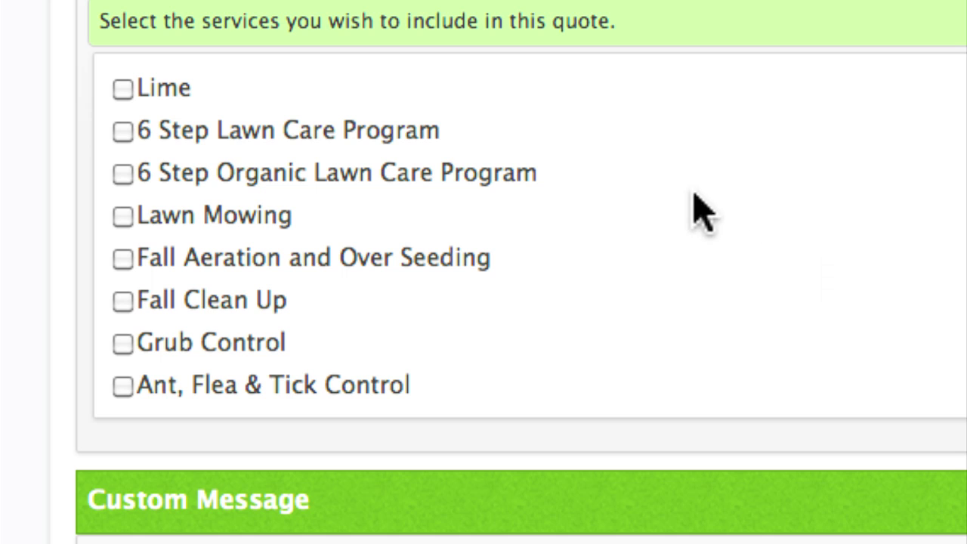
- Include the 6 Step Lawn Care Program, add a thank-you message, and send the quote
{"action": "left_click", "coordinate": [123, 132]}
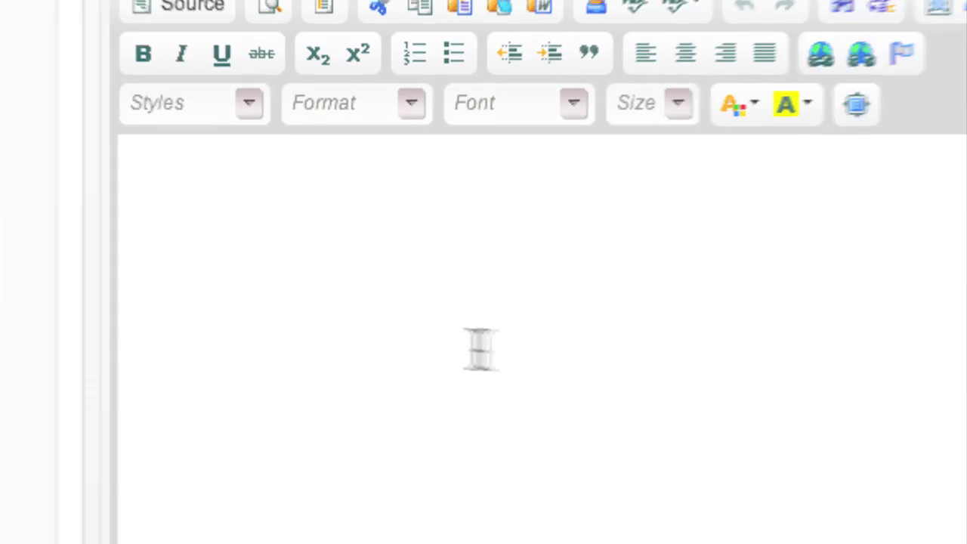
{"action": "left_click", "coordinate": [311, 179]}
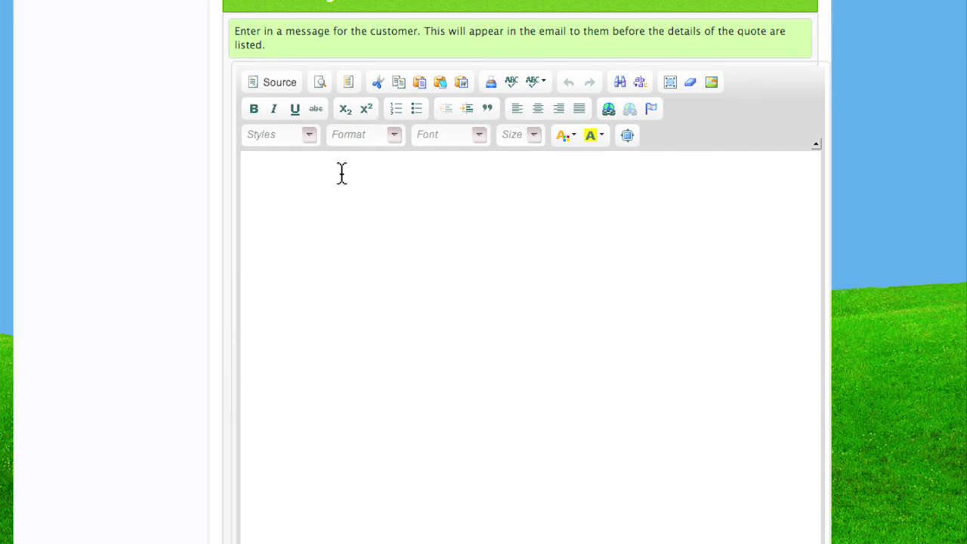
{"action": "type", "text": "Thanks Father Frank....here ya go"}
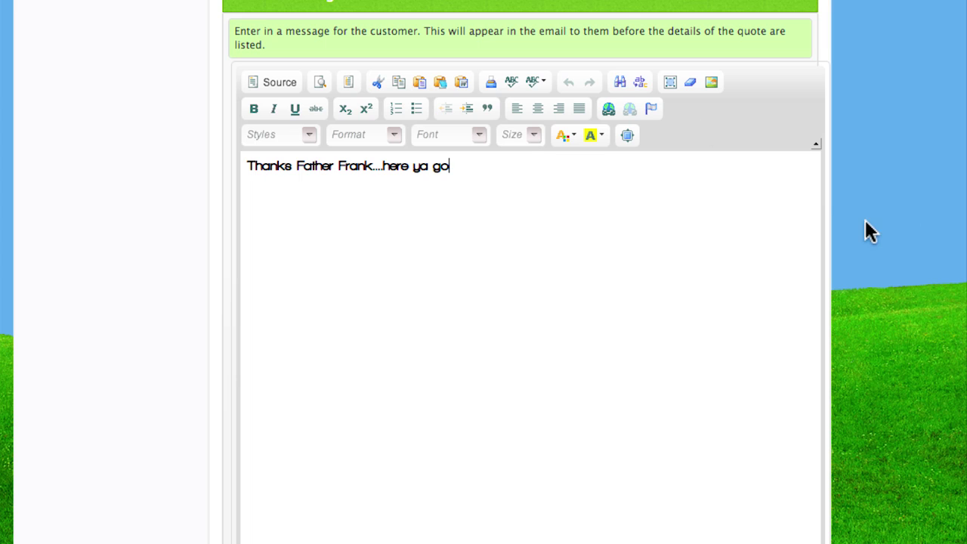
{"action": "scroll", "coordinate": [908, 213], "scroll_direction": "down", "scroll_amount": 3}
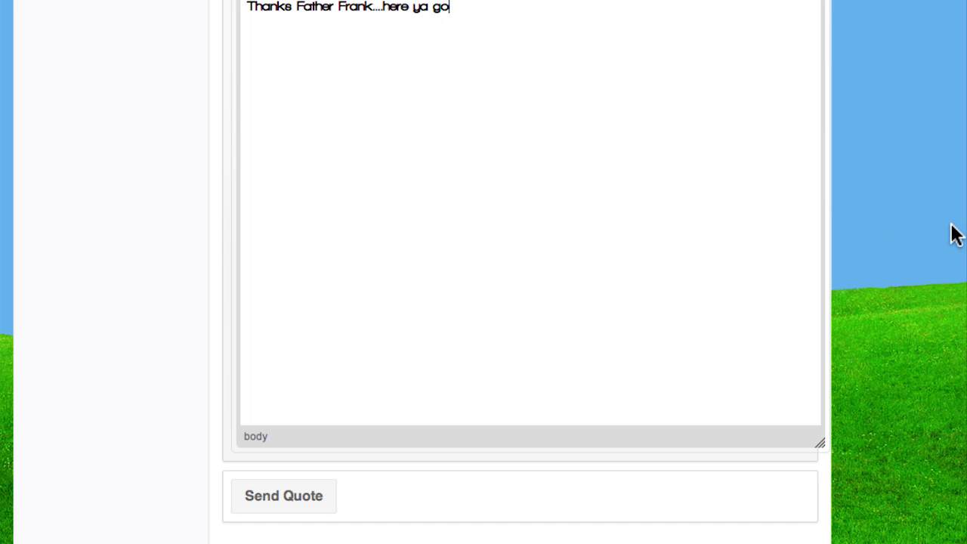
{"action": "scroll", "coordinate": [956, 234], "scroll_direction": "up", "scroll_amount": 1}
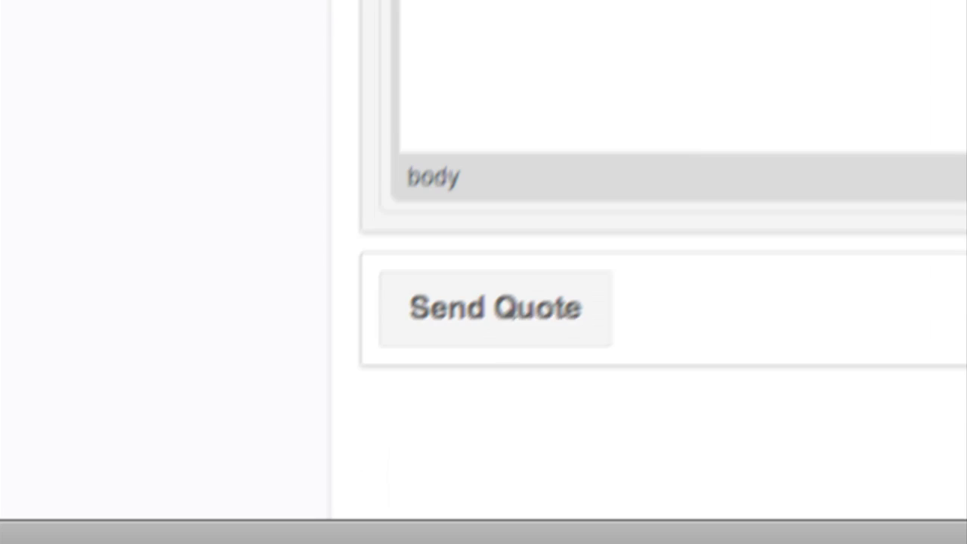
{"action": "left_click", "coordinate": [267, 531]}
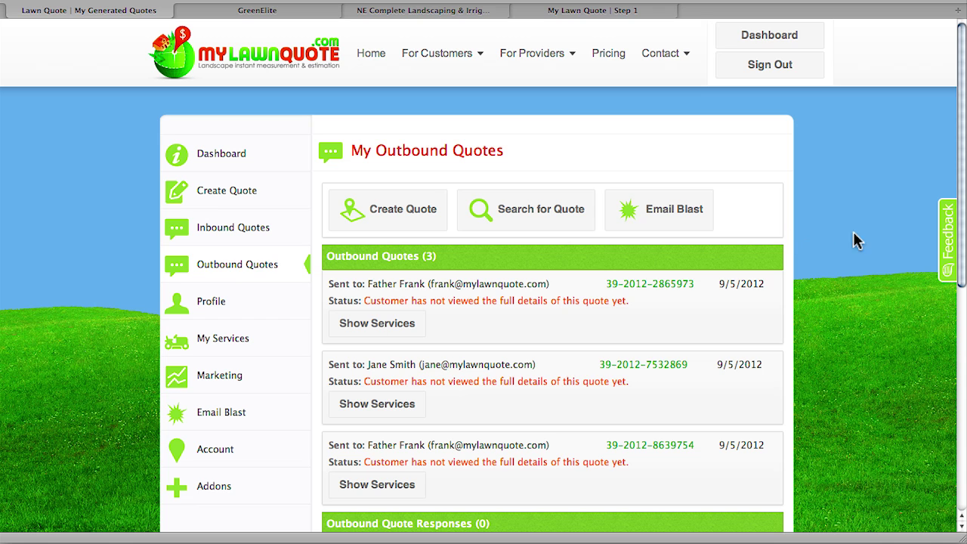
- Show the newest outbound quote's services, then hide them again
{"action": "scroll", "coordinate": [871, 240], "scroll_direction": "down", "scroll_amount": 2}
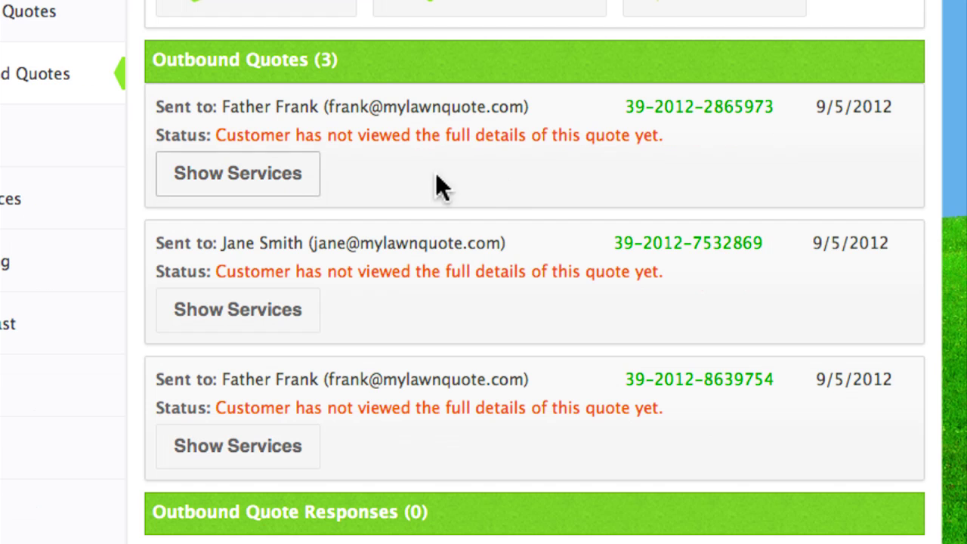
{"action": "scroll", "coordinate": [506, 181], "scroll_direction": "down", "scroll_amount": 3}
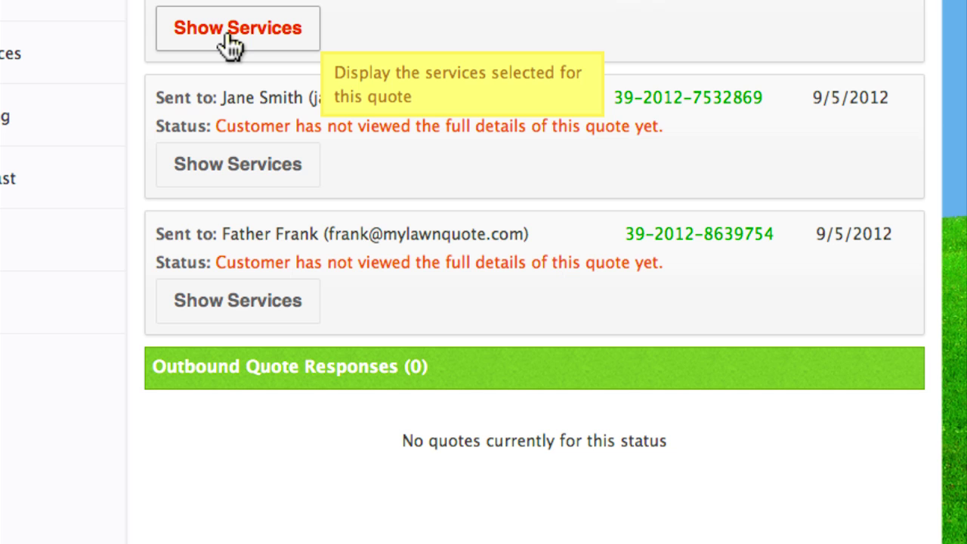
{"action": "left_click", "coordinate": [226, 35]}
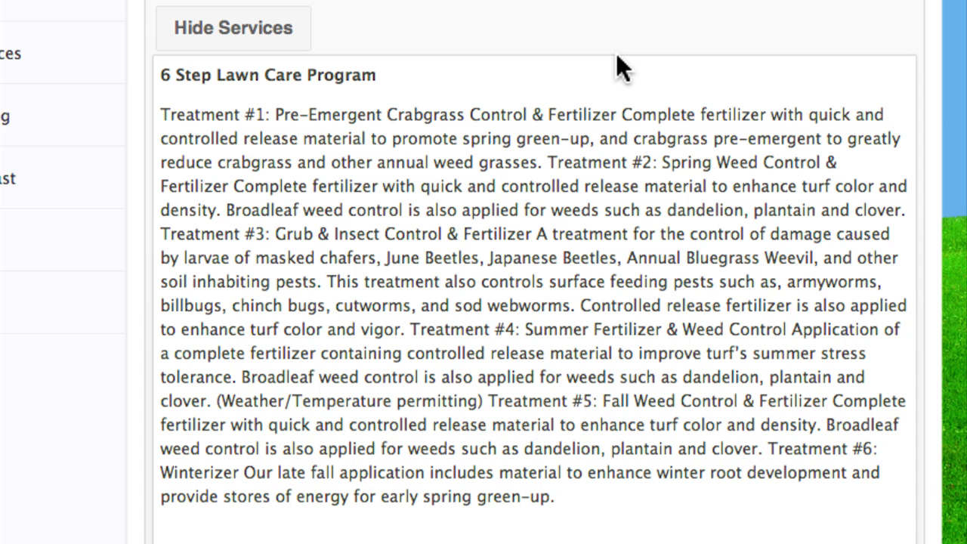
{"action": "left_click", "coordinate": [261, 42]}
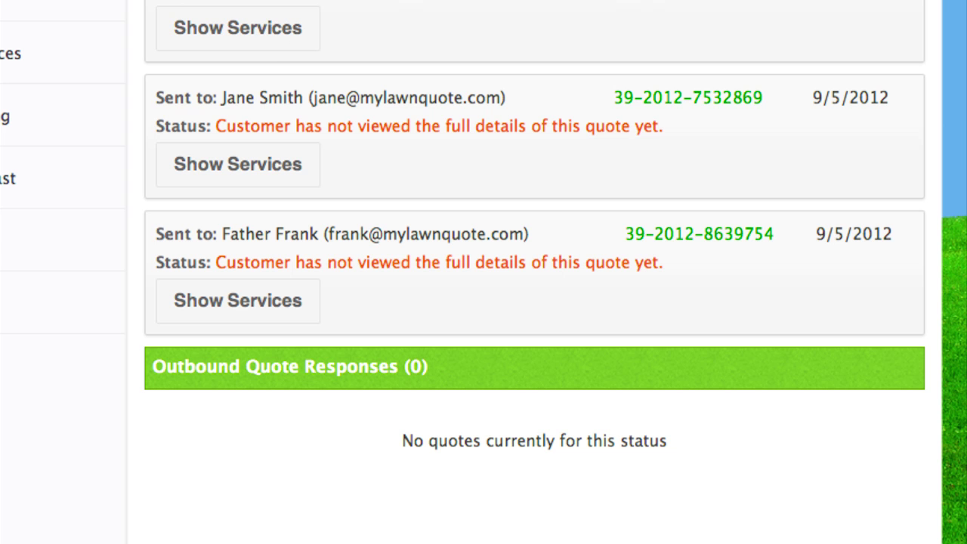
{"action": "scroll", "coordinate": [826, 126], "scroll_direction": "up", "scroll_amount": 2}
{"action": "scroll", "coordinate": [534, 272], "scroll_direction": "up", "scroll_amount": 3}
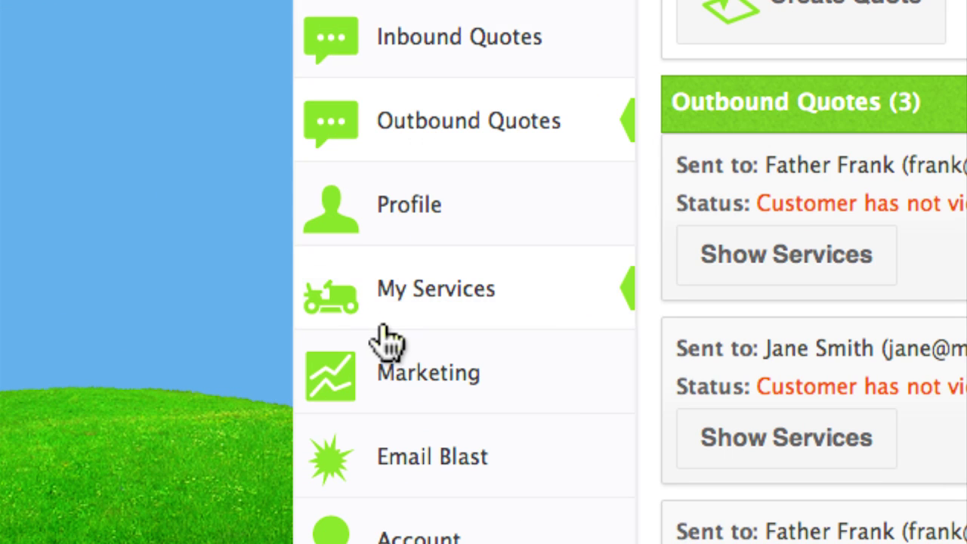
- Scroll through the provider Profile settings, then view the public GreenElite provider page
{"action": "left_click", "coordinate": [414, 206]}
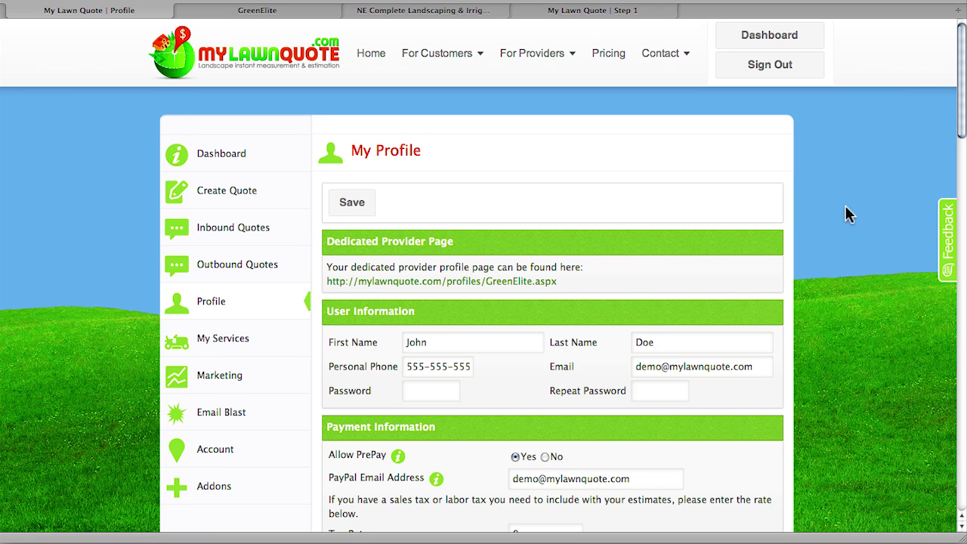
{"action": "scroll", "coordinate": [848, 211], "scroll_direction": "down", "scroll_amount": 1}
{"action": "scroll", "coordinate": [848, 206], "scroll_direction": "down", "scroll_amount": 2}
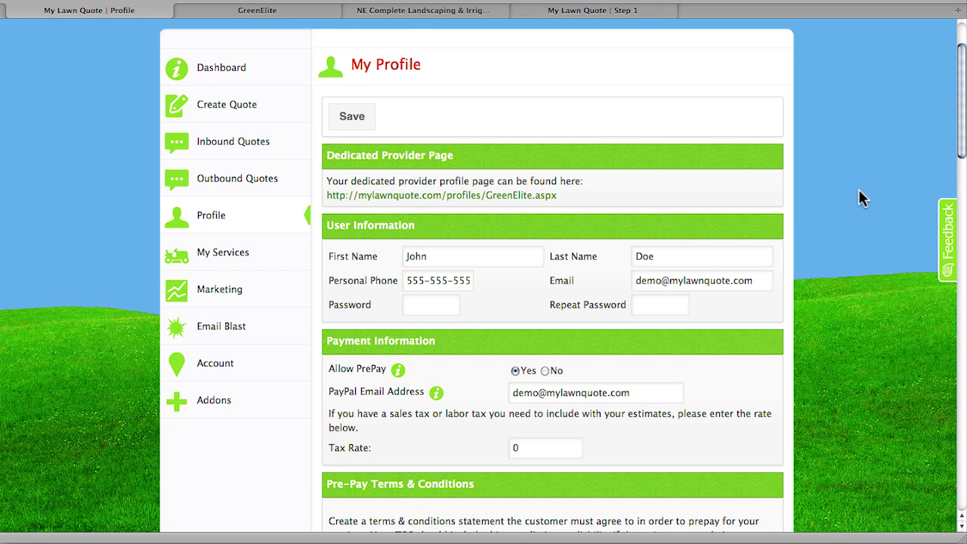
{"action": "scroll", "coordinate": [859, 198], "scroll_direction": "down", "scroll_amount": 2}
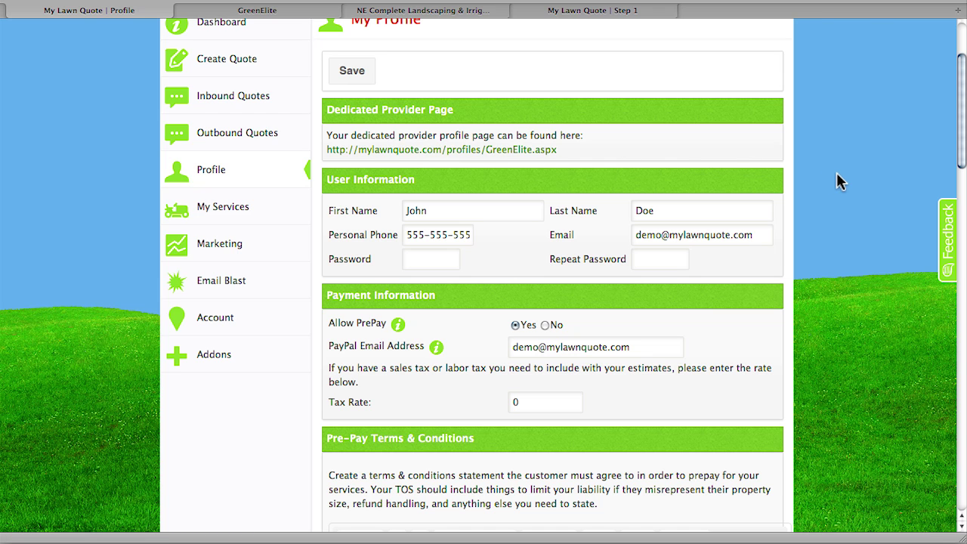
{"action": "scroll", "coordinate": [833, 170], "scroll_direction": "down", "scroll_amount": 4}
{"action": "scroll", "coordinate": [835, 172], "scroll_direction": "down", "scroll_amount": 7}
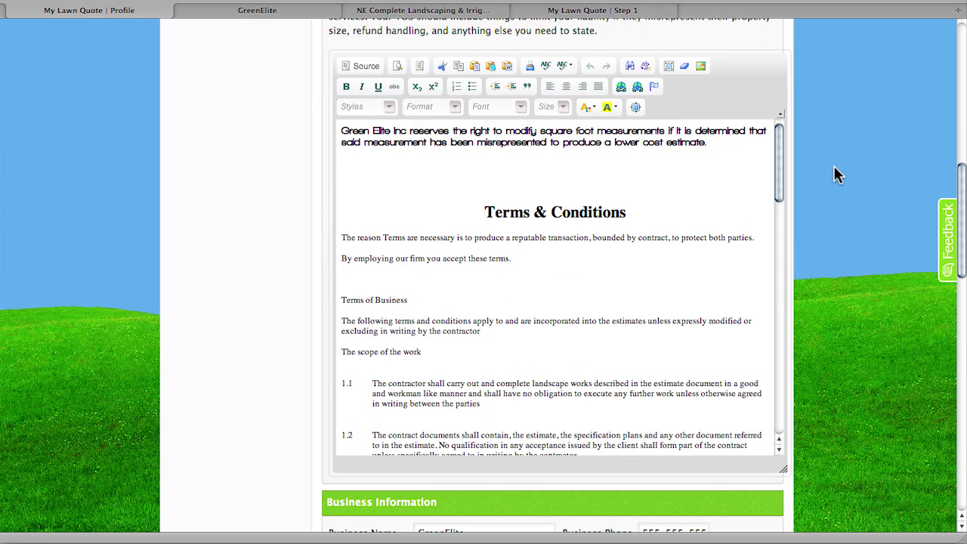
{"action": "scroll", "coordinate": [835, 174], "scroll_direction": "down", "scroll_amount": 6}
{"action": "scroll", "coordinate": [836, 164], "scroll_direction": "down", "scroll_amount": 6}
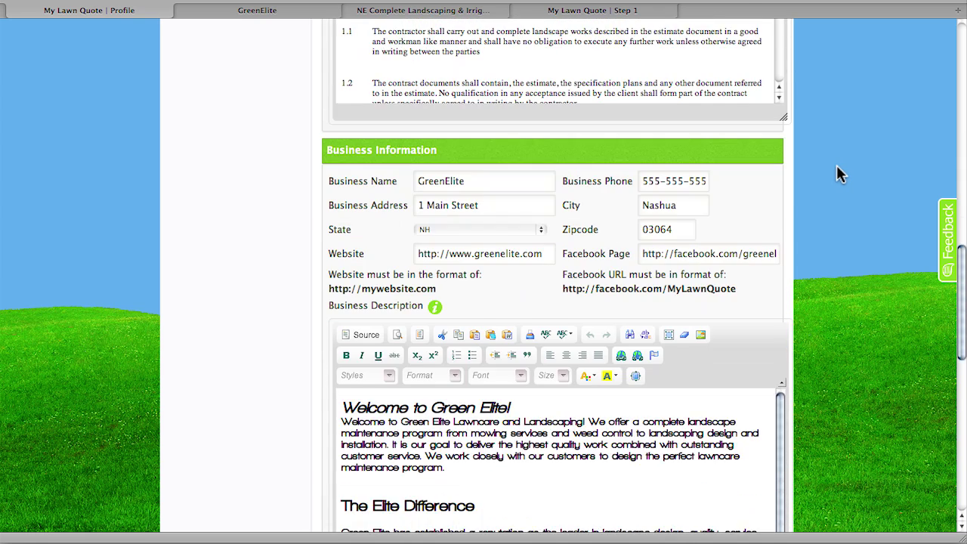
{"action": "scroll", "coordinate": [836, 165], "scroll_direction": "down", "scroll_amount": 3}
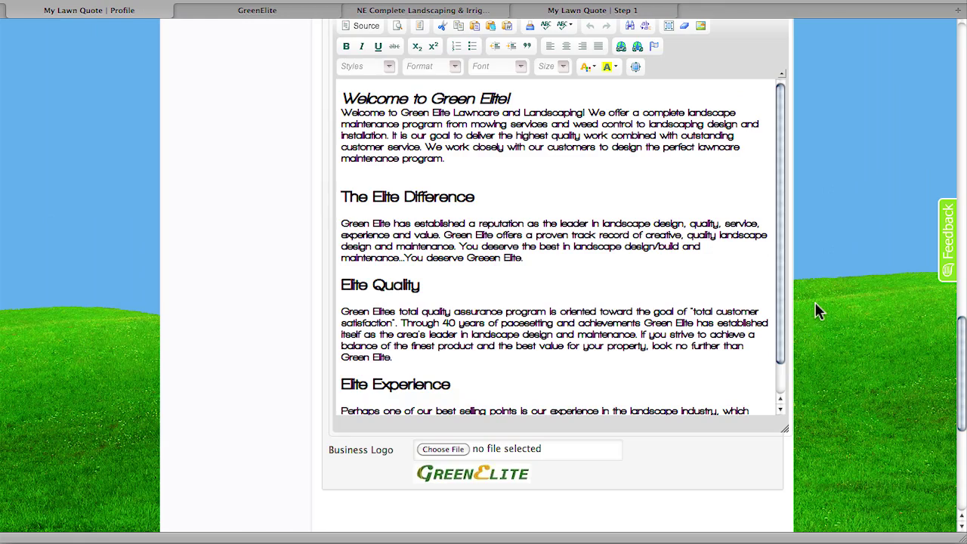
{"action": "scroll", "coordinate": [839, 295], "scroll_direction": "up", "scroll_amount": 15}
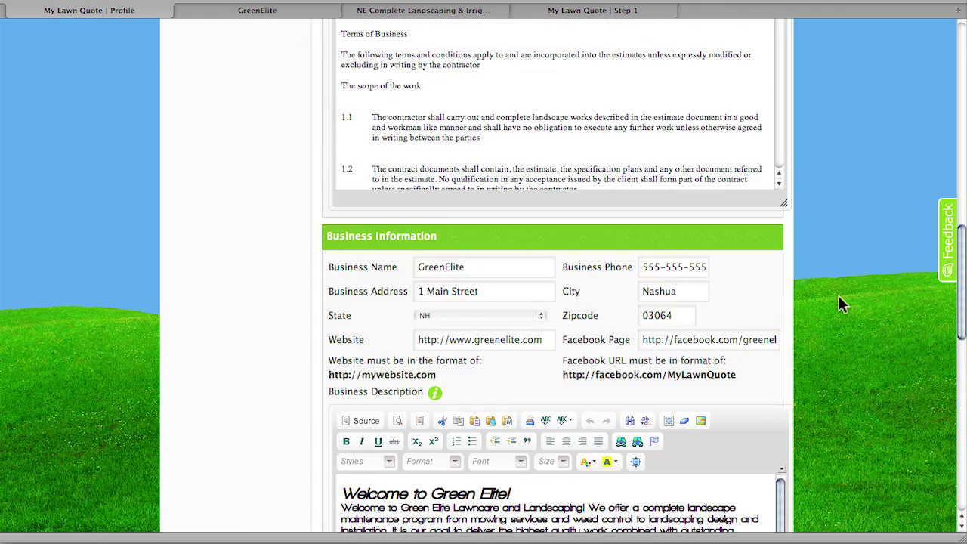
{"action": "left_click", "coordinate": [256, 11]}
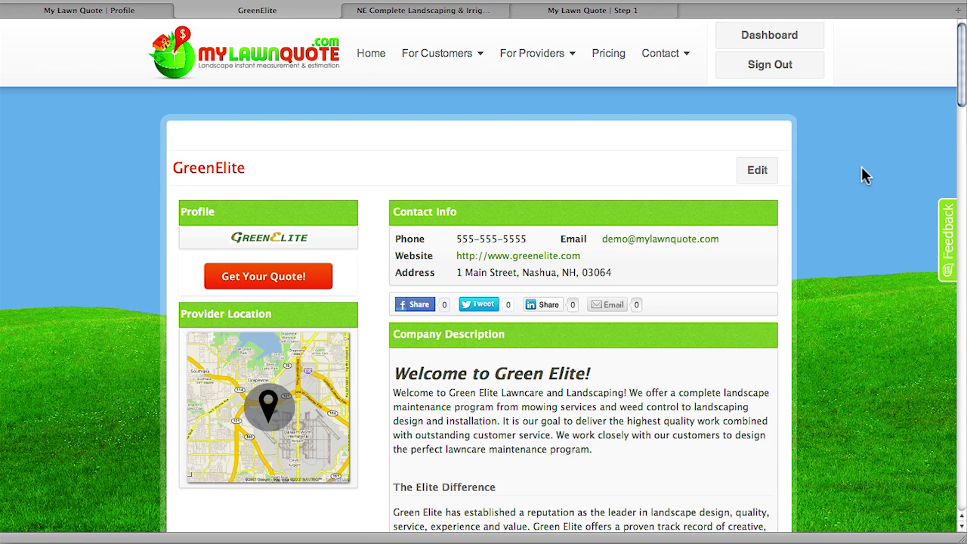
{"action": "scroll", "coordinate": [861, 173], "scroll_direction": "down", "scroll_amount": 2}
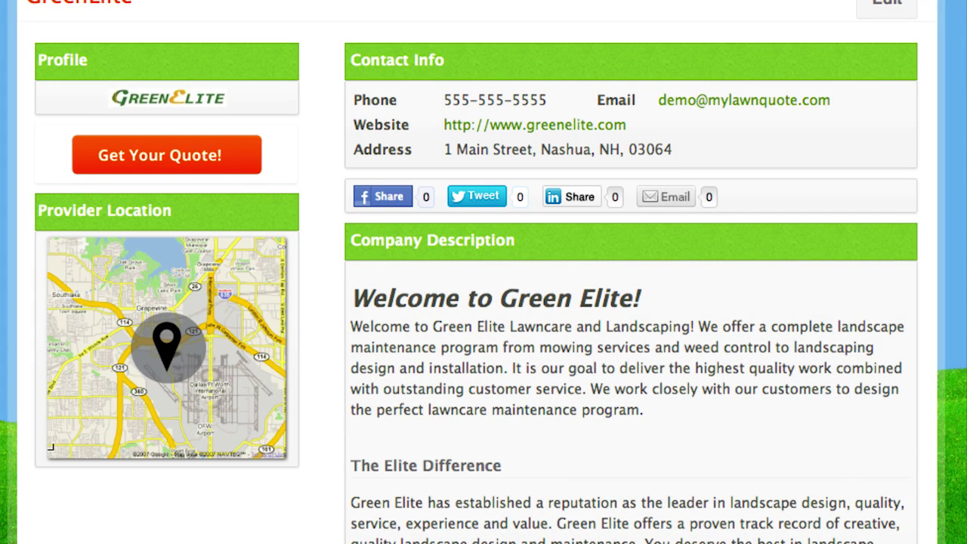
{"action": "scroll", "coordinate": [484, 303], "scroll_direction": "down", "scroll_amount": 3}
{"action": "scroll", "coordinate": [631, 303], "scroll_direction": "down", "scroll_amount": 5}
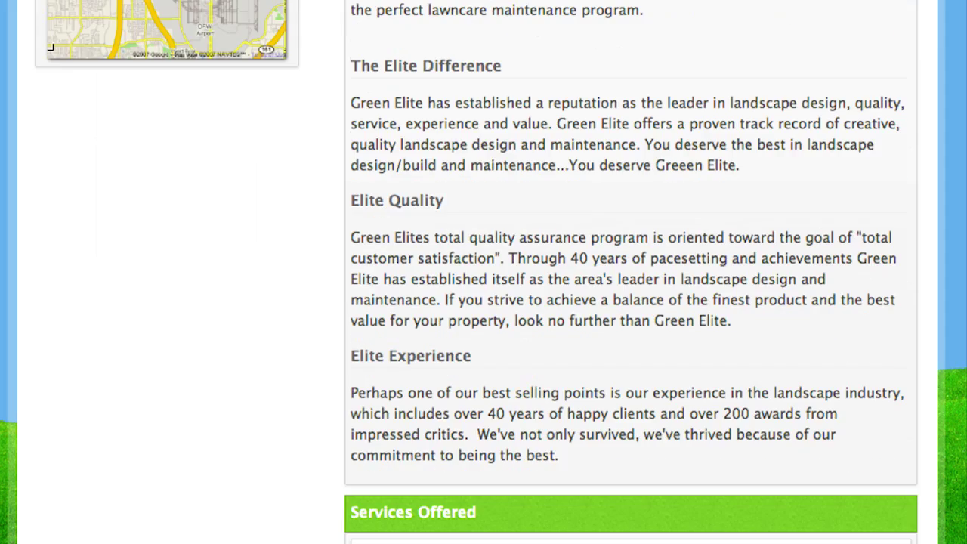
{"action": "scroll", "coordinate": [631, 302], "scroll_direction": "down", "scroll_amount": 5}
{"action": "scroll", "coordinate": [630, 302], "scroll_direction": "down", "scroll_amount": 10}
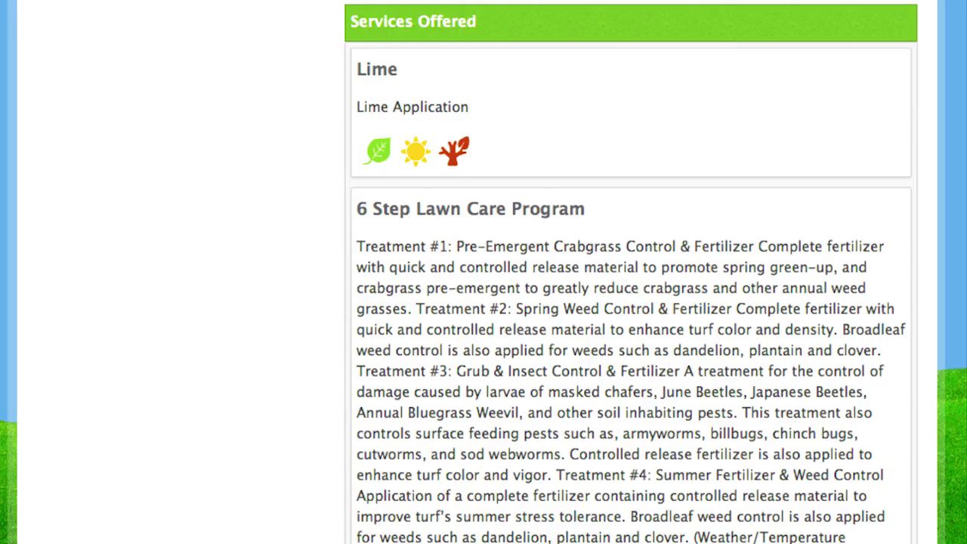
{"action": "scroll", "coordinate": [631, 302], "scroll_direction": "down", "scroll_amount": 10}
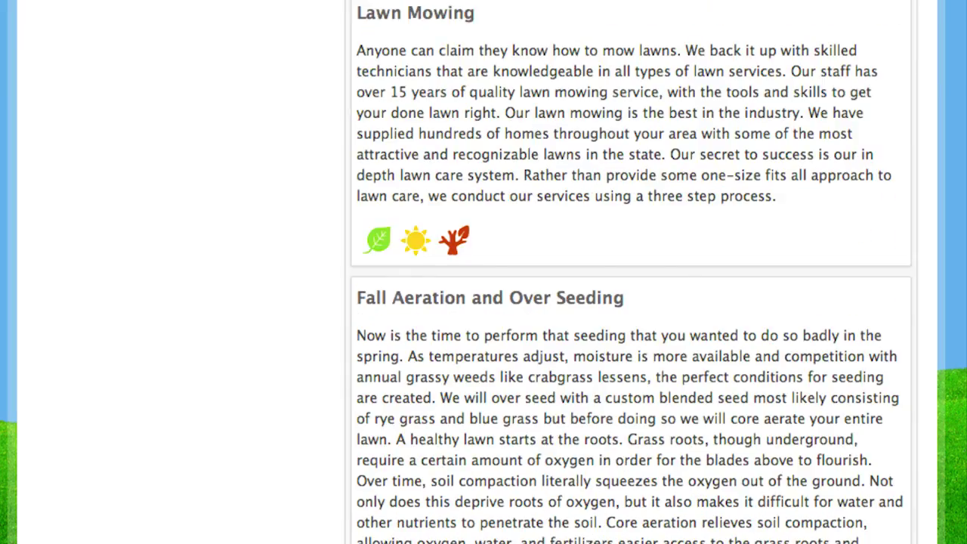
{"action": "scroll", "coordinate": [631, 302], "scroll_direction": "up", "scroll_amount": 20}
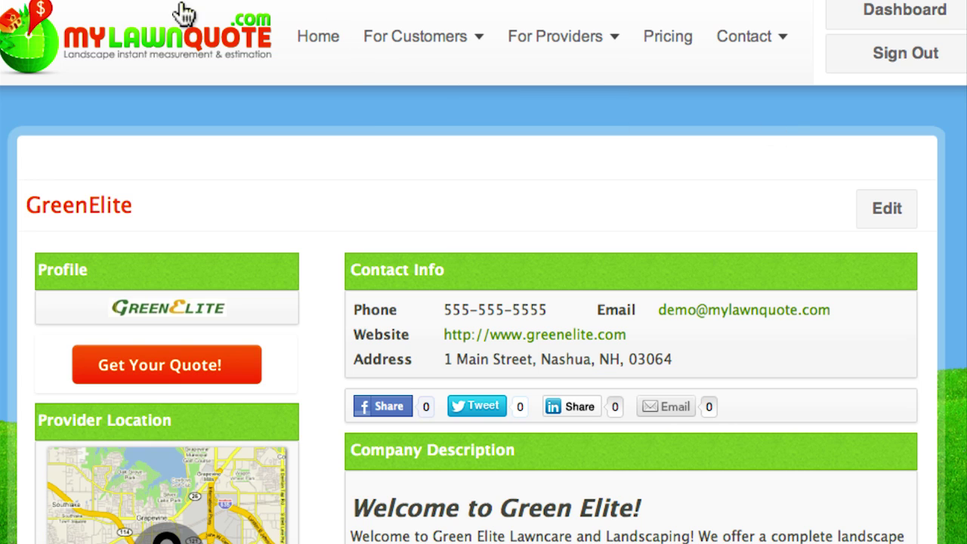
- Go to Profile > Marketing and pick the first site badge to get its HTML embed code
{"action": "left_click", "coordinate": [71, 10]}
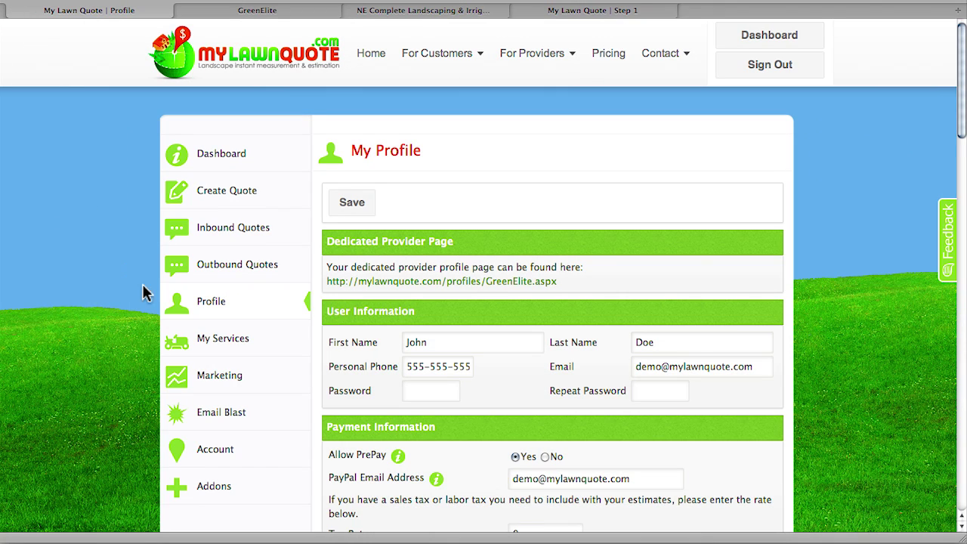
{"action": "scroll", "coordinate": [922, 252], "scroll_direction": "down", "scroll_amount": 2}
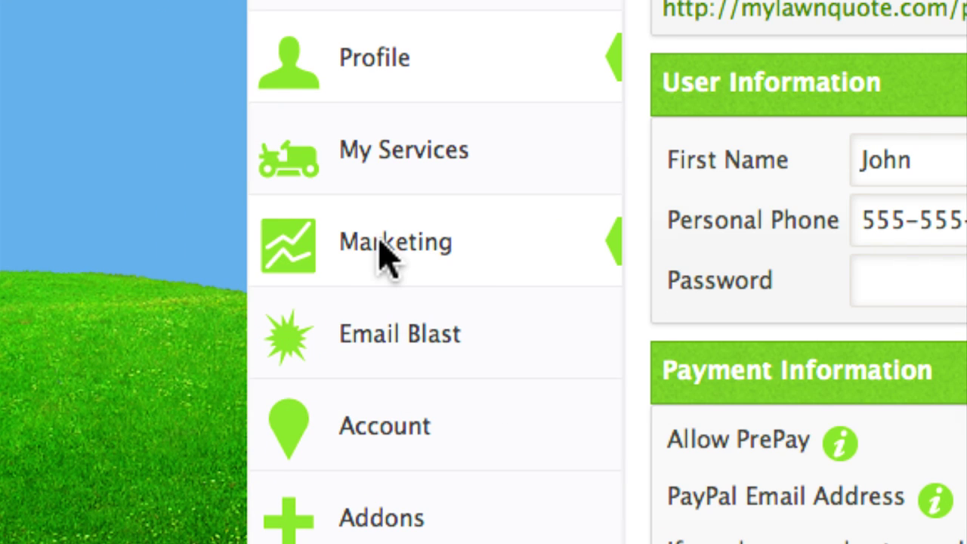
{"action": "left_click", "coordinate": [385, 253]}
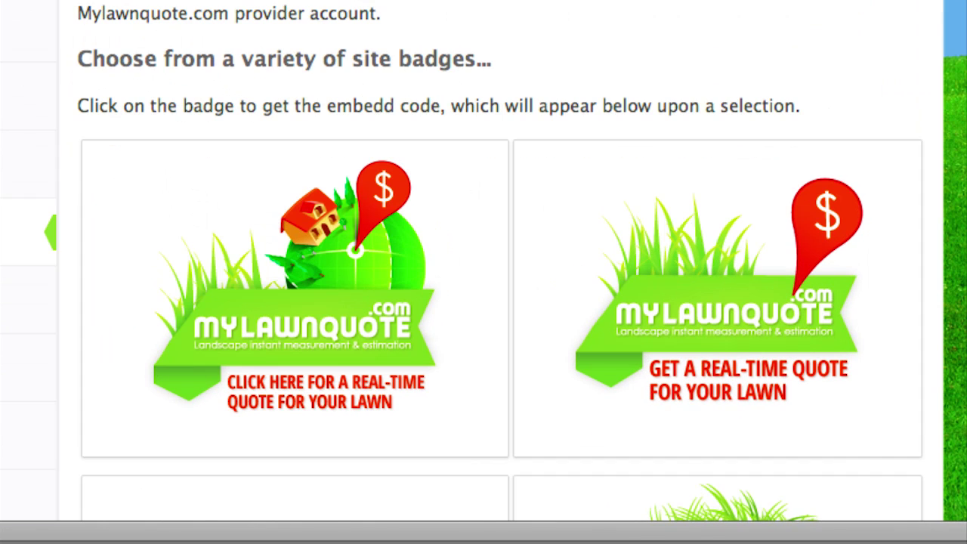
{"action": "scroll", "coordinate": [483, 264], "scroll_direction": "down", "scroll_amount": 3}
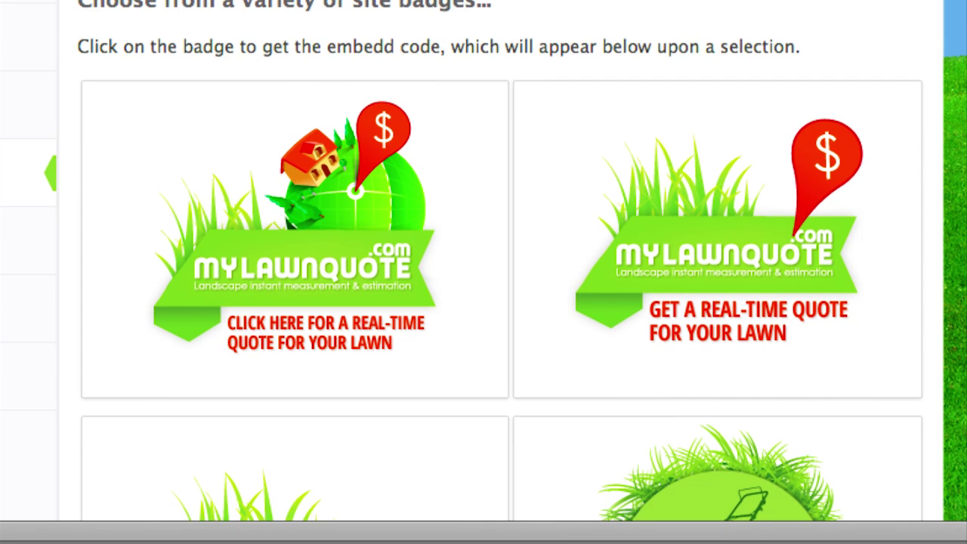
{"action": "scroll", "coordinate": [318, 172], "scroll_direction": "down", "scroll_amount": 1}
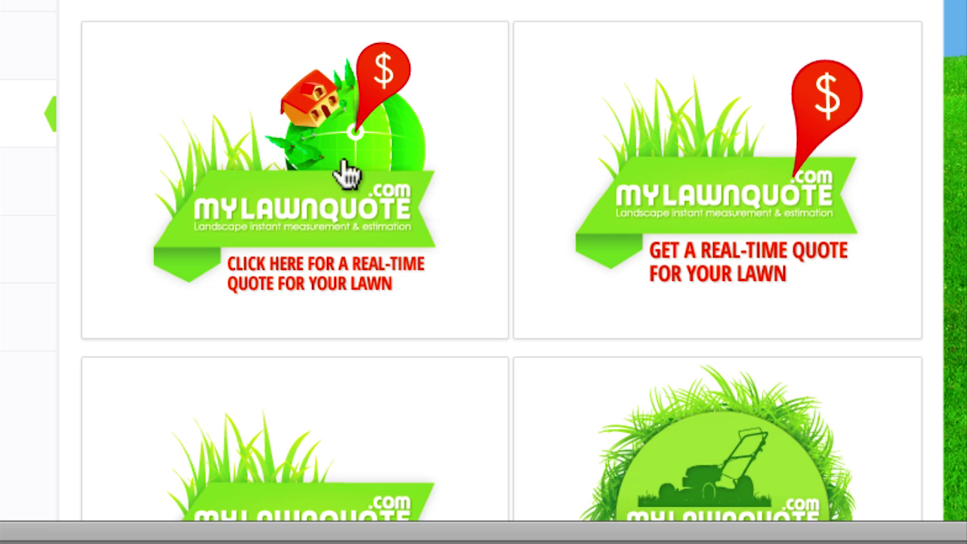
{"action": "left_click", "coordinate": [346, 172]}
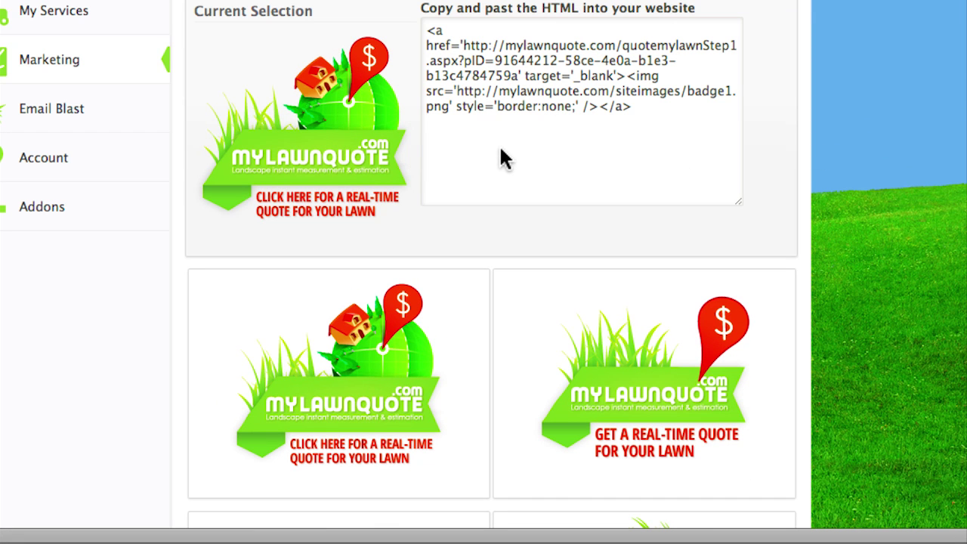
{"action": "scroll", "coordinate": [924, 148], "scroll_direction": "up", "scroll_amount": 5}
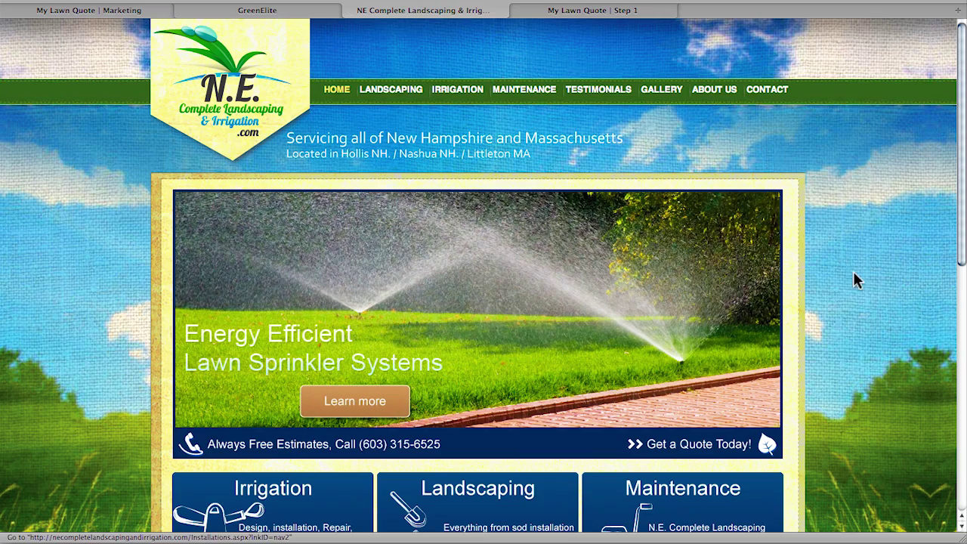
{"action": "scroll", "coordinate": [866, 270], "scroll_direction": "down", "scroll_amount": 10}
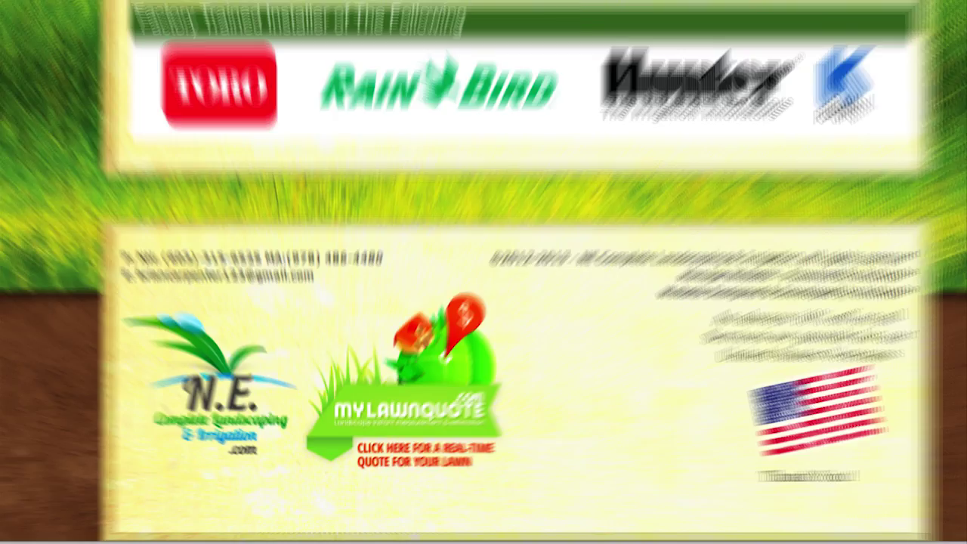
- Launch the quote tool from the badge and search the property address to map it
{"action": "left_click", "coordinate": [491, 302]}
{"action": "left_click", "coordinate": [349, 259]}
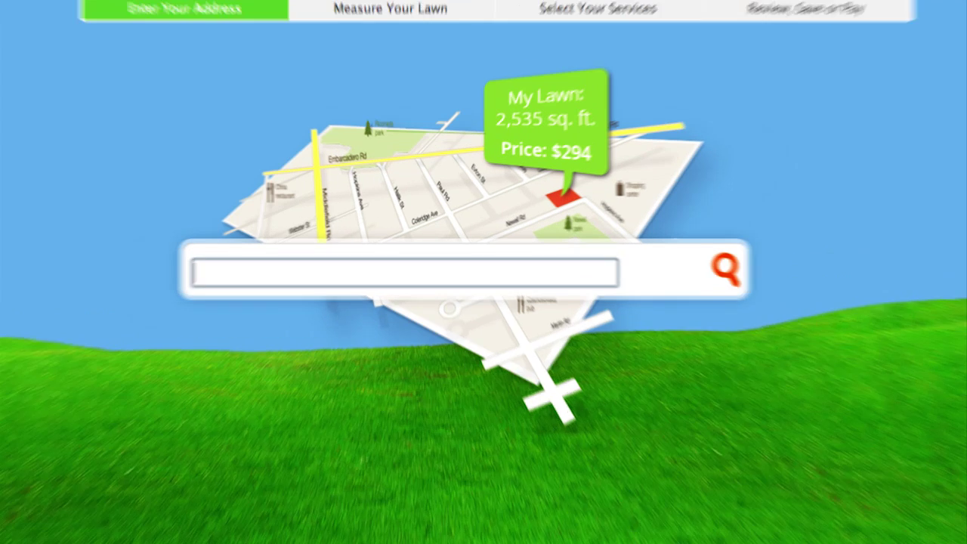
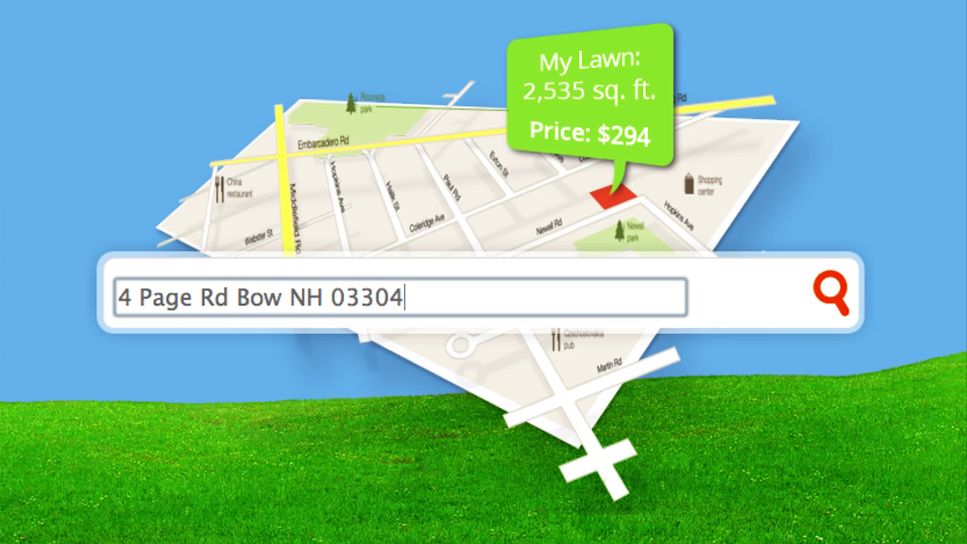
{"action": "left_click", "coordinate": [832, 291]}
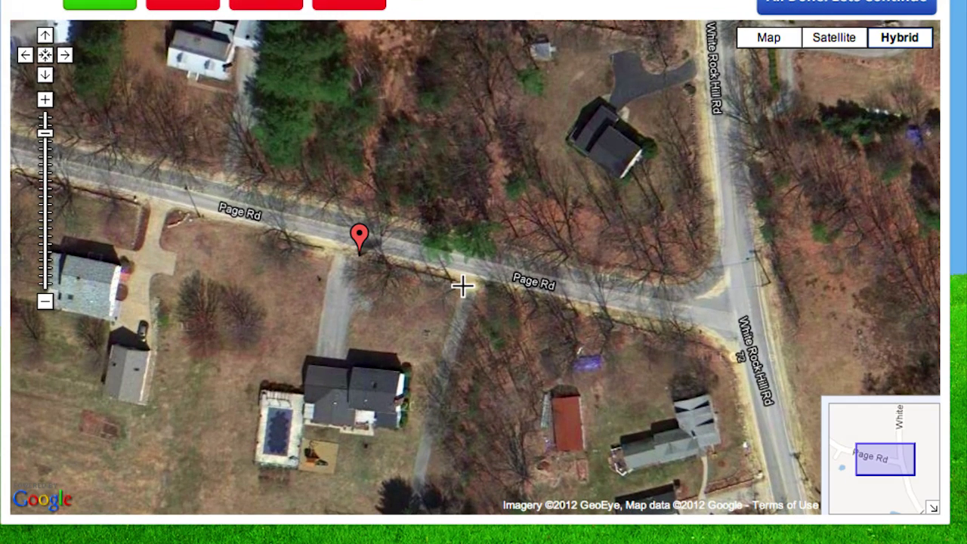
- Outline the lawn beside the house, add its 5,032 sq ft, and continue to Select Your Services
{"action": "left_click", "coordinate": [449, 313]}
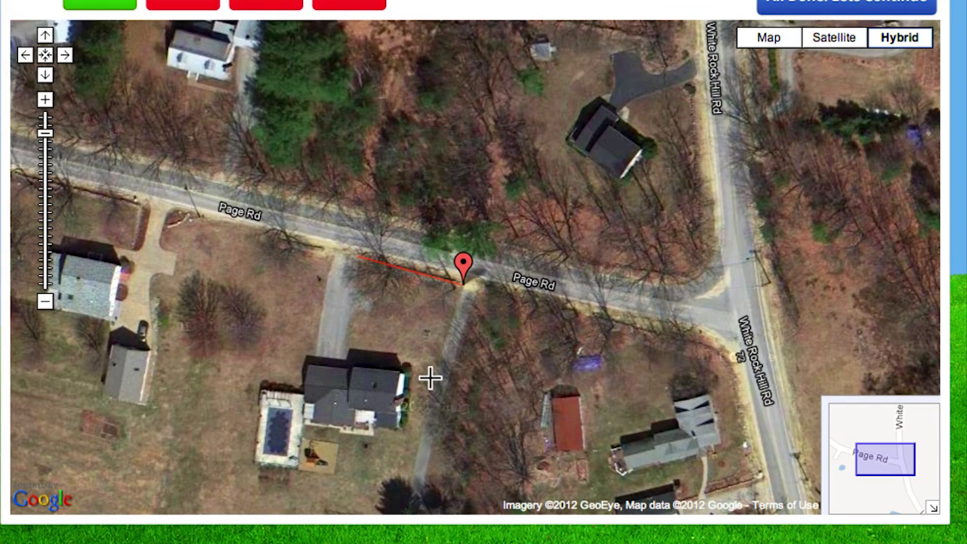
{"action": "left_click", "coordinate": [348, 361]}
{"action": "left_click", "coordinate": [348, 359]}
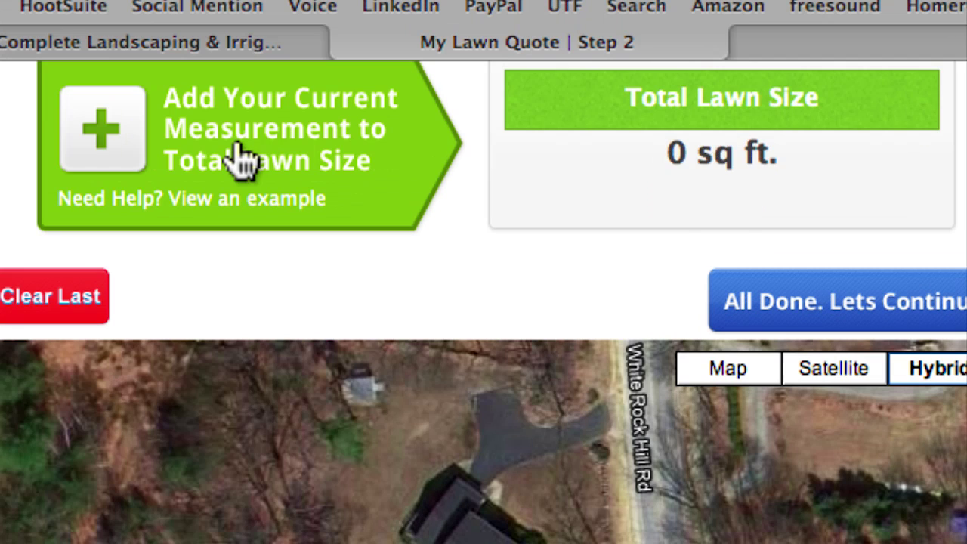
{"action": "left_click", "coordinate": [237, 156]}
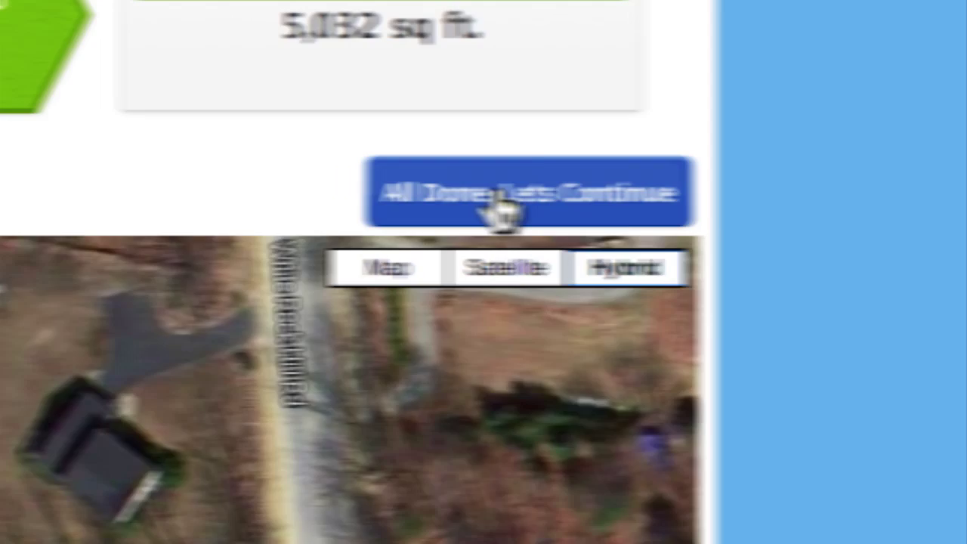
{"action": "left_click", "coordinate": [828, 306]}
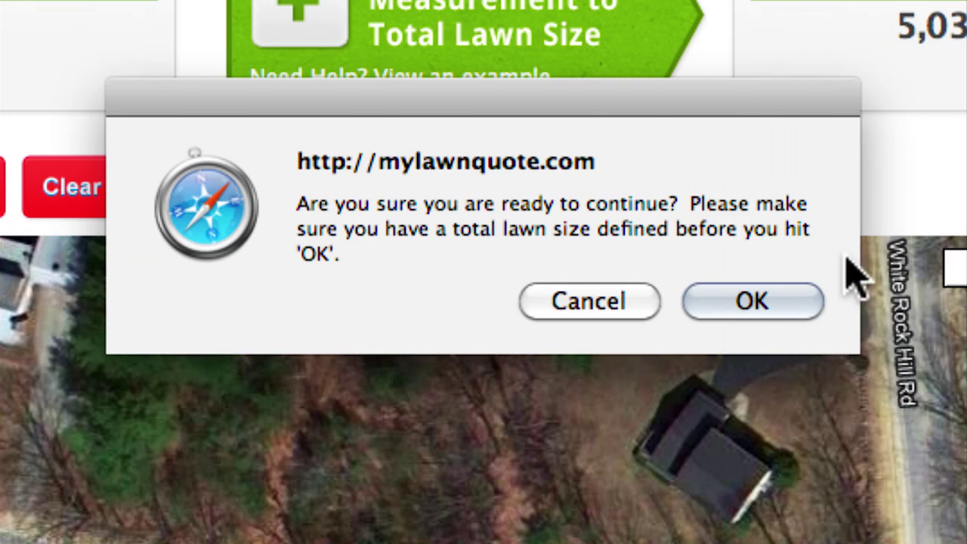
{"action": "left_click", "coordinate": [711, 306]}
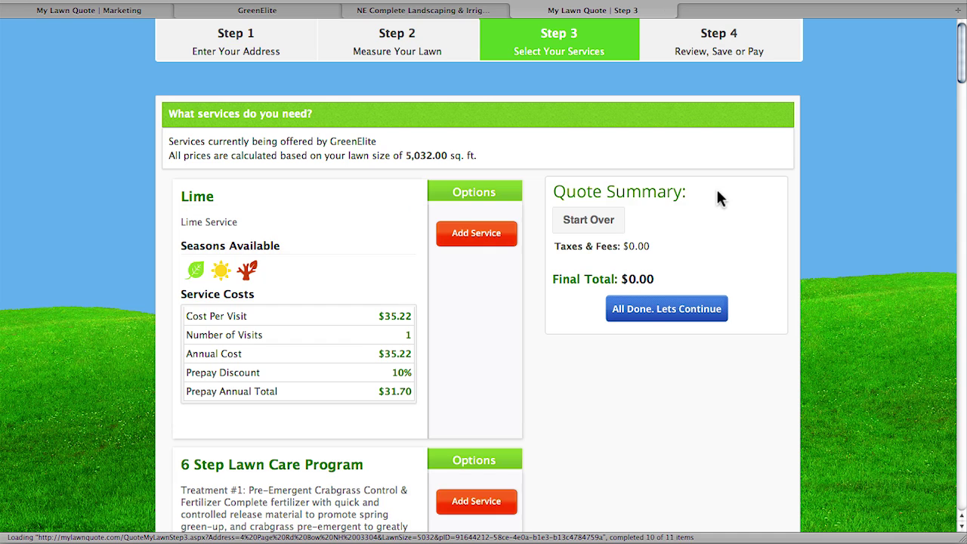
- Add Fall Aeration and Over Seeding ($158.51) to the quote and finish service selection
{"action": "scroll", "coordinate": [897, 222], "scroll_direction": "down", "scroll_amount": 3}
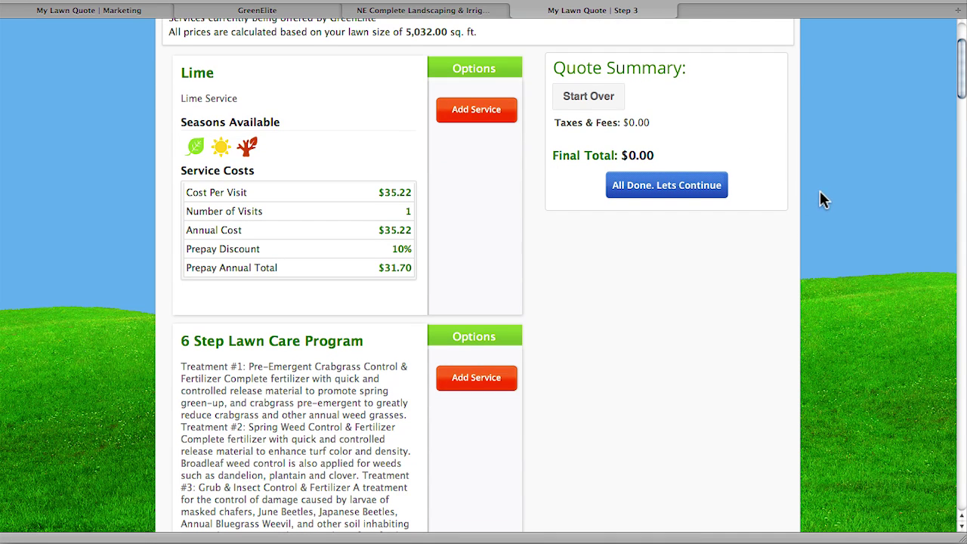
{"action": "scroll", "coordinate": [795, 194], "scroll_direction": "down", "scroll_amount": 2}
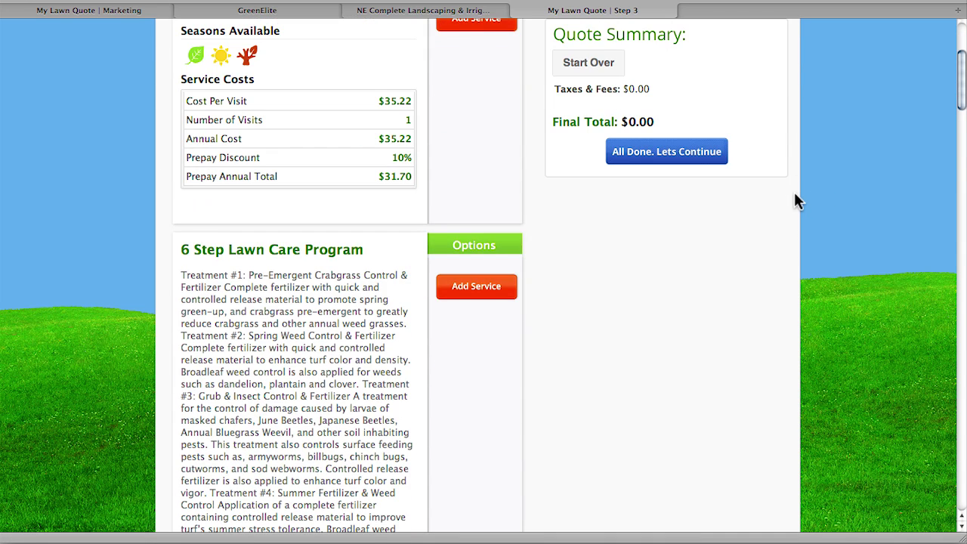
{"action": "scroll", "coordinate": [795, 194], "scroll_direction": "down", "scroll_amount": 1}
{"action": "scroll", "coordinate": [795, 195], "scroll_direction": "up", "scroll_amount": 3}
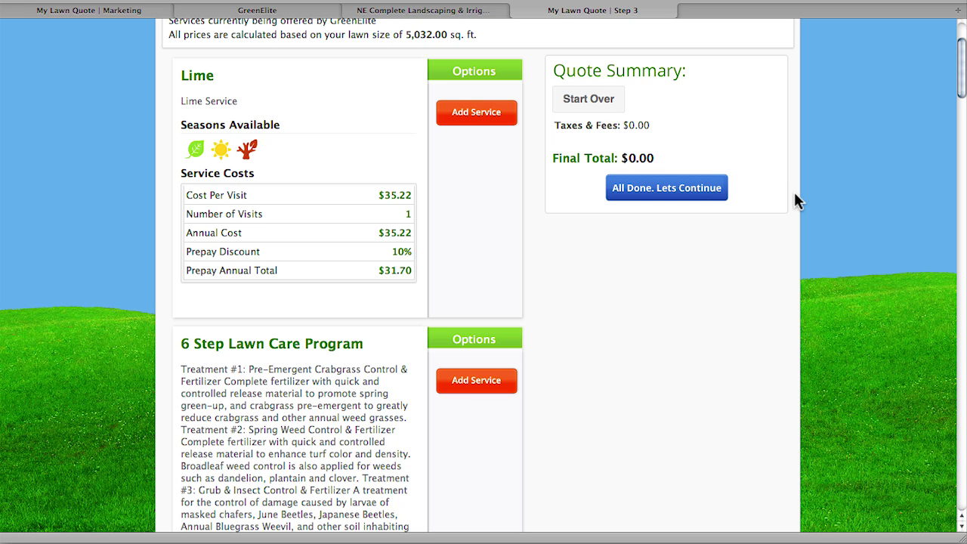
{"action": "scroll", "coordinate": [794, 195], "scroll_direction": "down", "scroll_amount": 4}
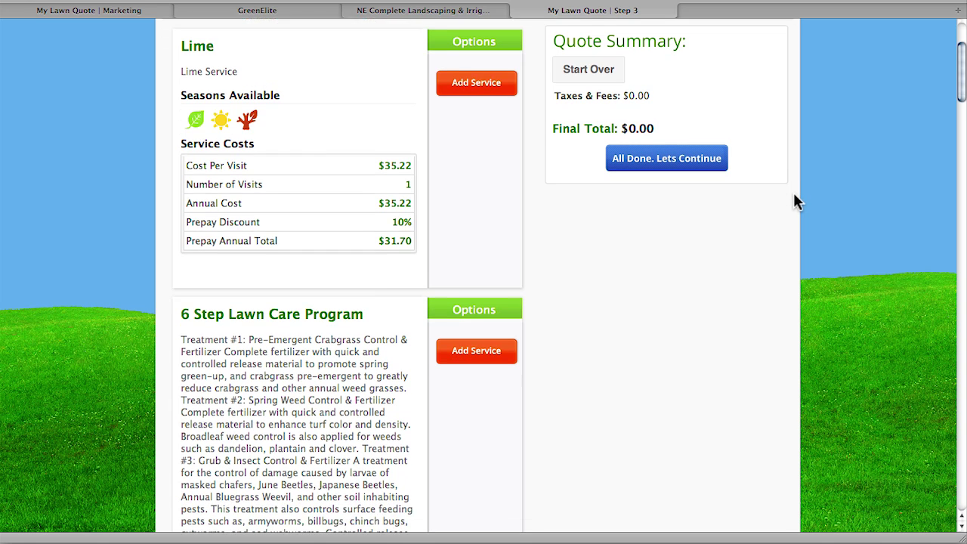
{"action": "scroll", "coordinate": [788, 205], "scroll_direction": "down", "scroll_amount": 12}
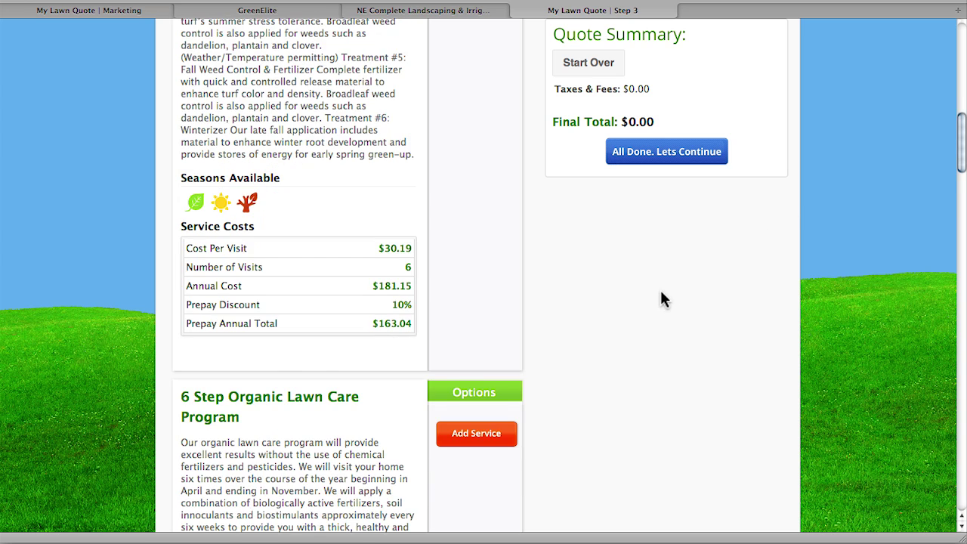
{"action": "scroll", "coordinate": [660, 288], "scroll_direction": "down", "scroll_amount": 14}
{"action": "scroll", "coordinate": [662, 295], "scroll_direction": "down", "scroll_amount": 5}
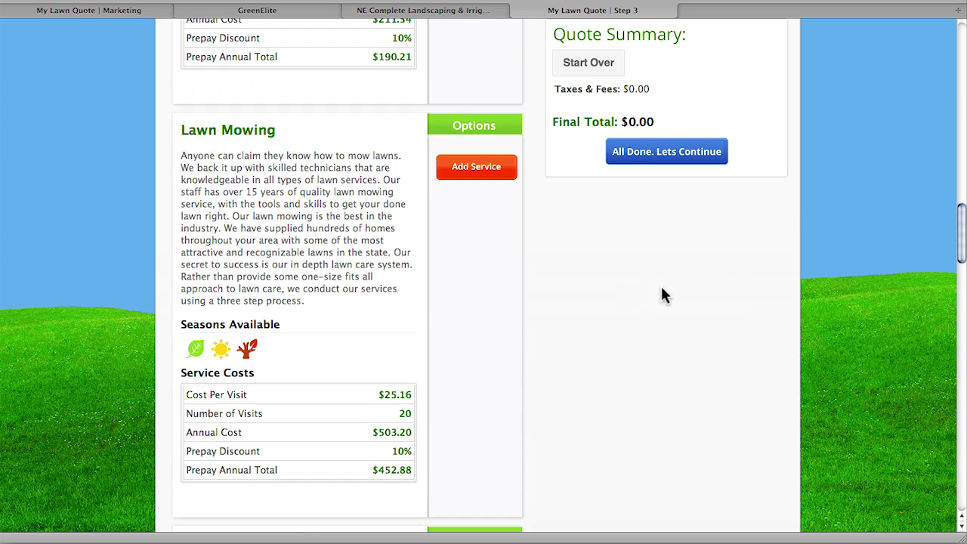
{"action": "scroll", "coordinate": [636, 286], "scroll_direction": "down", "scroll_amount": 16}
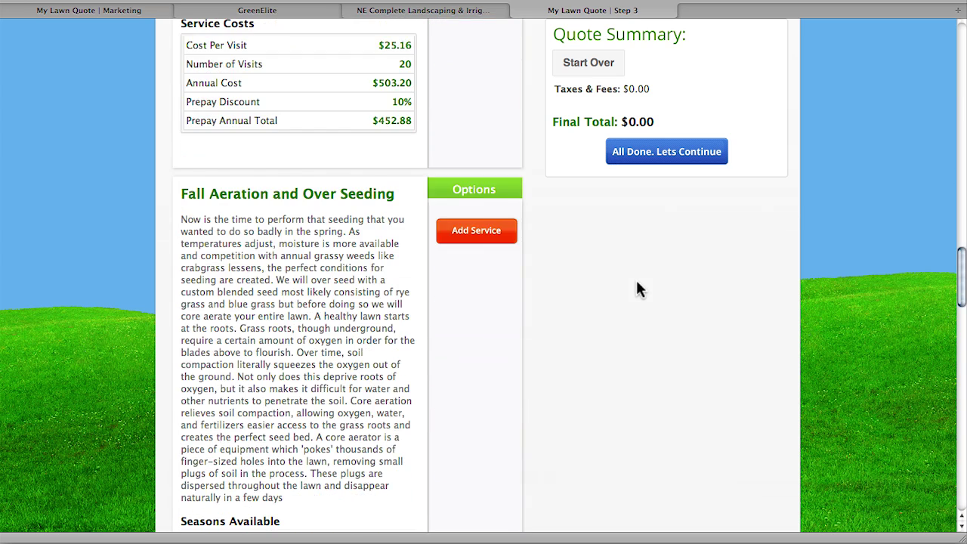
{"action": "scroll", "coordinate": [637, 285], "scroll_direction": "down", "scroll_amount": 4}
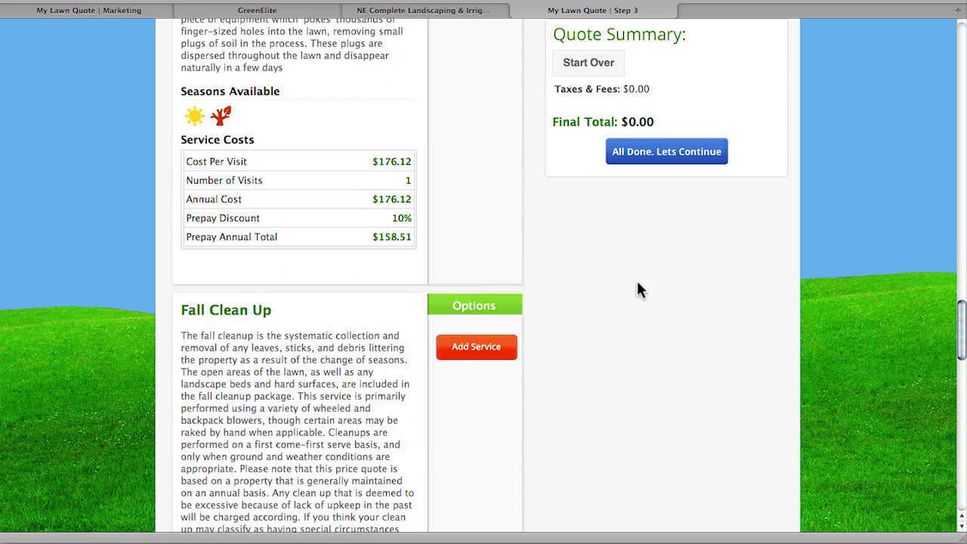
{"action": "scroll", "coordinate": [637, 285], "scroll_direction": "up", "scroll_amount": 1}
{"action": "scroll", "coordinate": [637, 285], "scroll_direction": "up", "scroll_amount": 10}
{"action": "scroll", "coordinate": [637, 283], "scroll_direction": "down", "scroll_amount": 2}
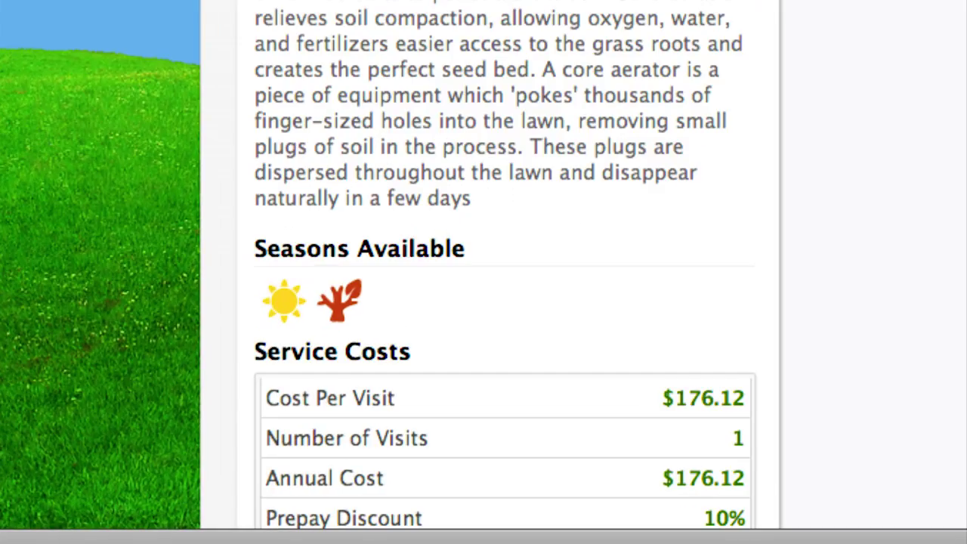
{"action": "scroll", "coordinate": [504, 264], "scroll_direction": "down", "scroll_amount": 2}
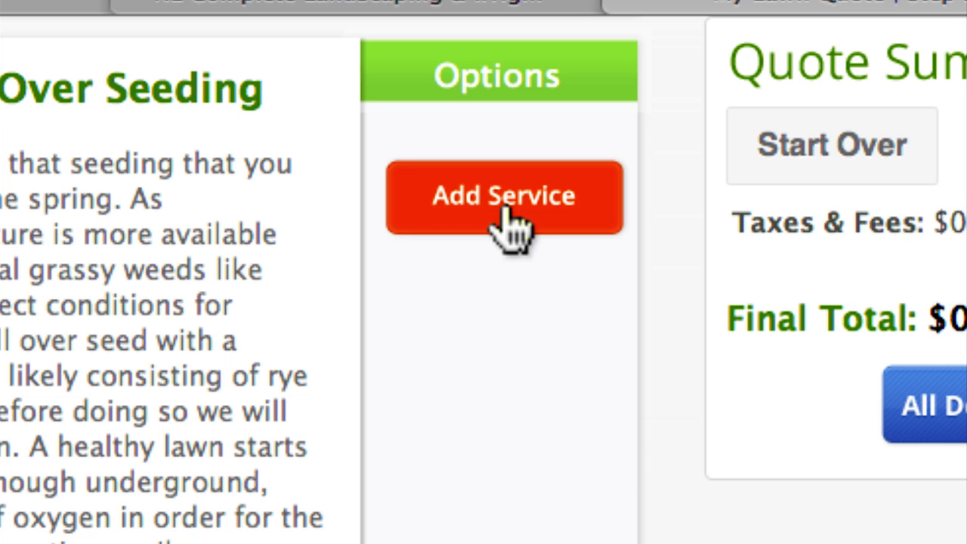
{"action": "left_click", "coordinate": [511, 219]}
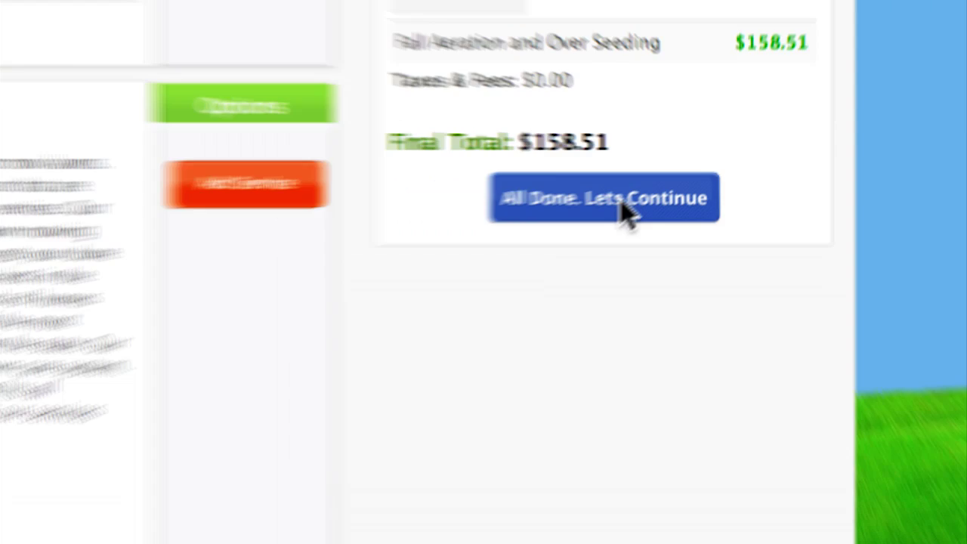
{"action": "left_click", "coordinate": [555, 250]}
- Enter the customer's first and last name in the Your Information form
{"action": "scroll", "coordinate": [743, 235], "scroll_direction": "down", "scroll_amount": 5}
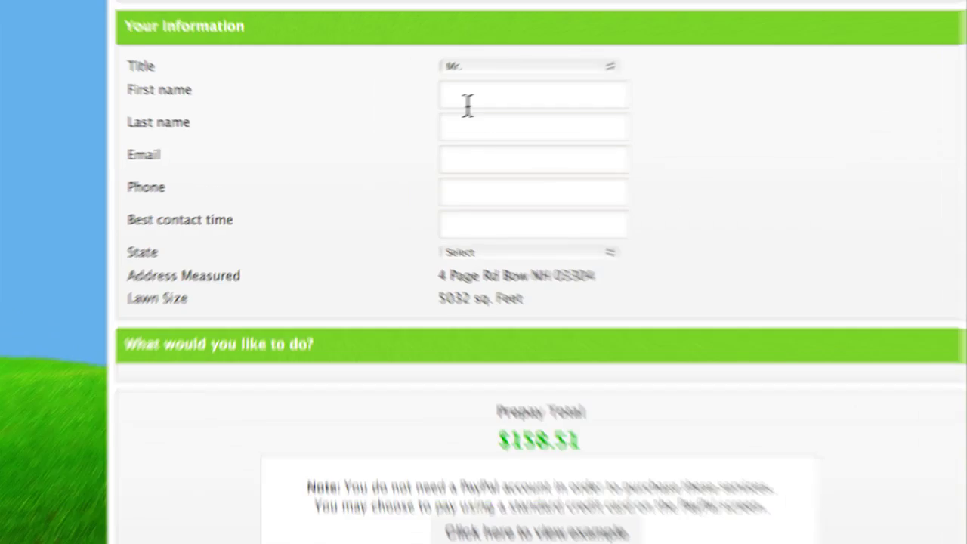
{"action": "left_click", "coordinate": [422, 109]}
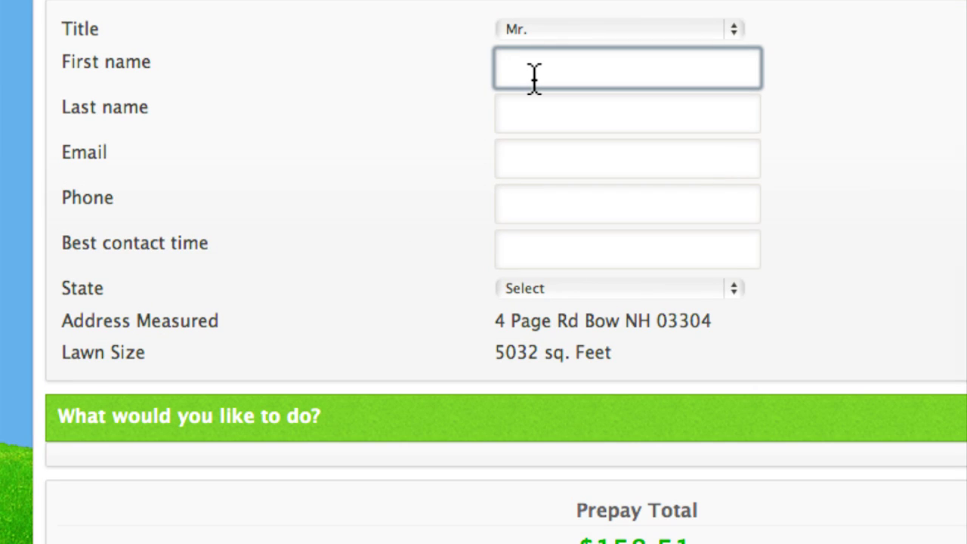
{"action": "type", "text": "Jane"}
{"action": "key", "text": "Tab"}
{"action": "type", "text": "Dow"}
{"action": "key", "text": "Tab"}
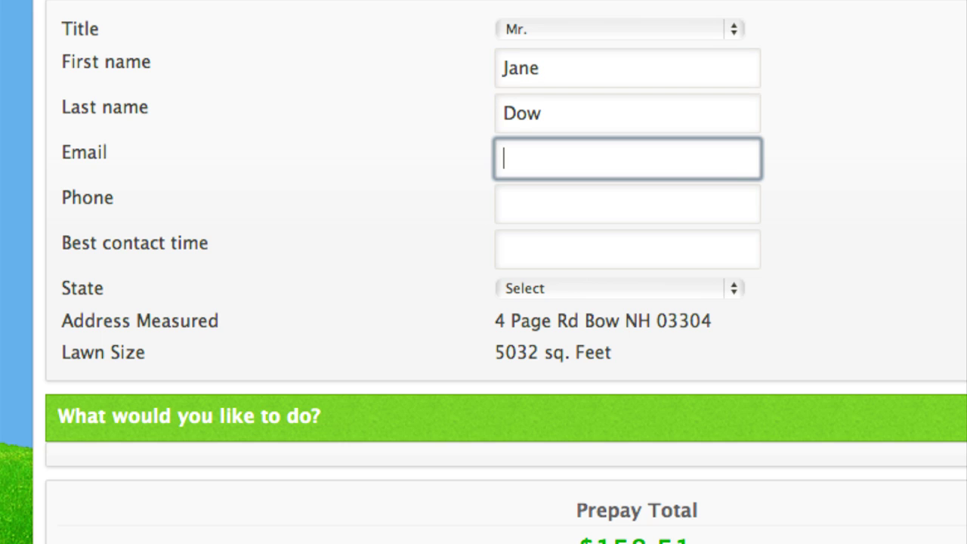
- Scroll down to review the payment options showing the $158.51 Prepay Total
{"action": "scroll", "coordinate": [812, 194], "scroll_direction": "down", "scroll_amount": 4}
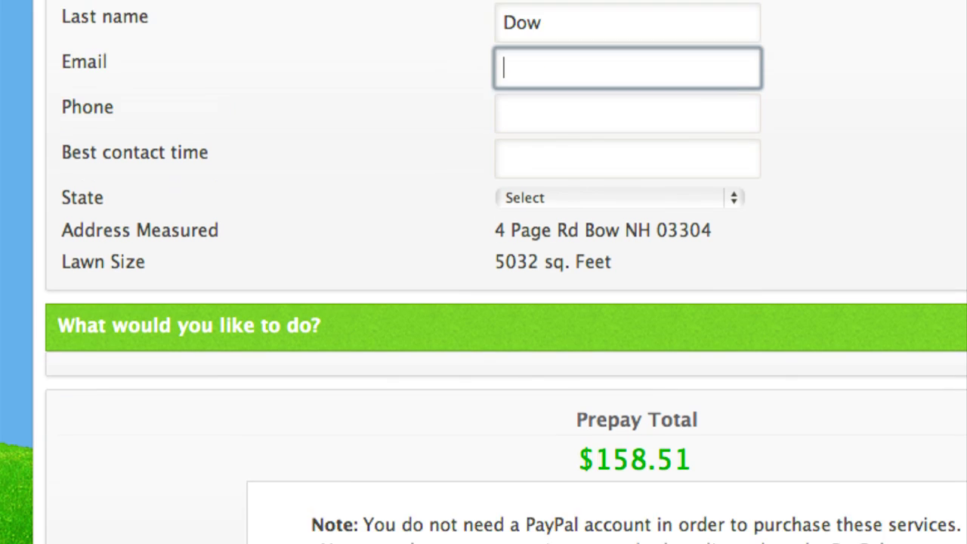
{"action": "scroll", "coordinate": [499, 302], "scroll_direction": "down", "scroll_amount": 8}
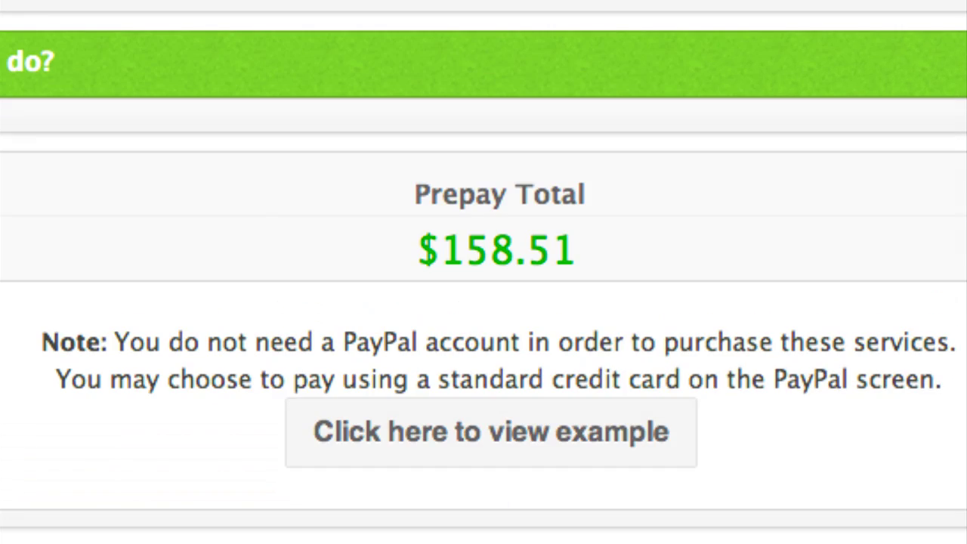
{"action": "scroll", "coordinate": [280, 211], "scroll_direction": "down", "scroll_amount": 3}
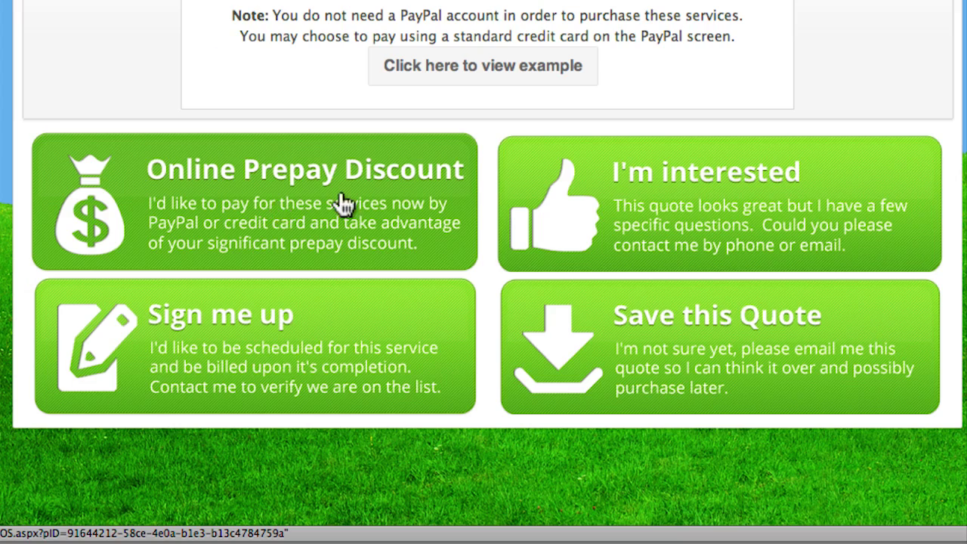